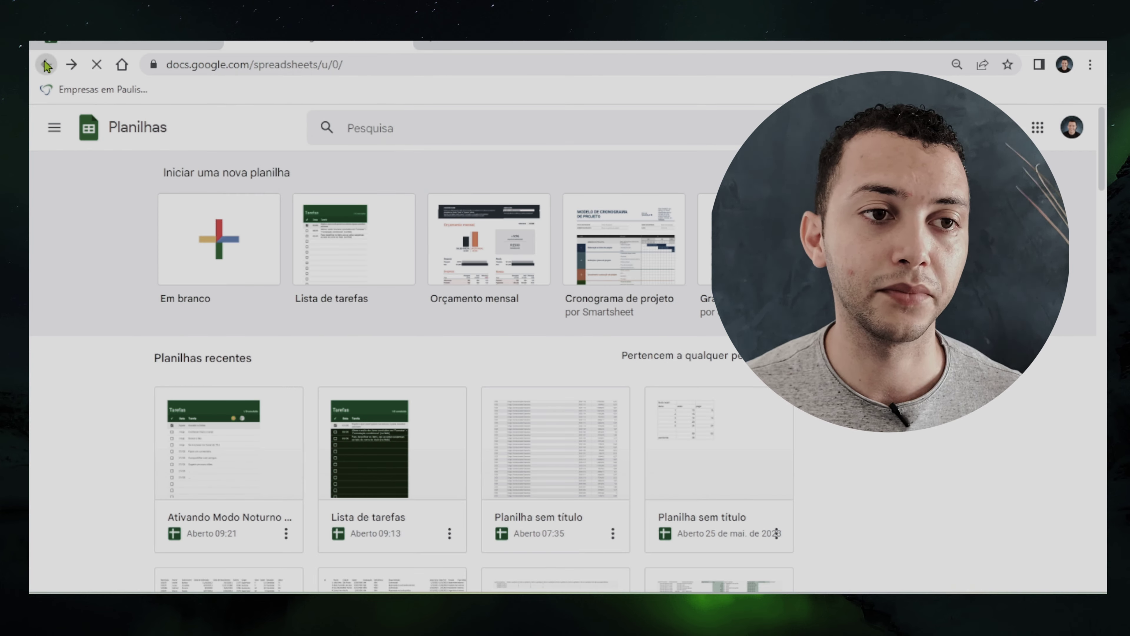
# Locate Planilhas in the Google apps list and switch to the "Ativando Modo Noturno em Planilhas" spreadsheet.
pyautogui.click(45, 65)
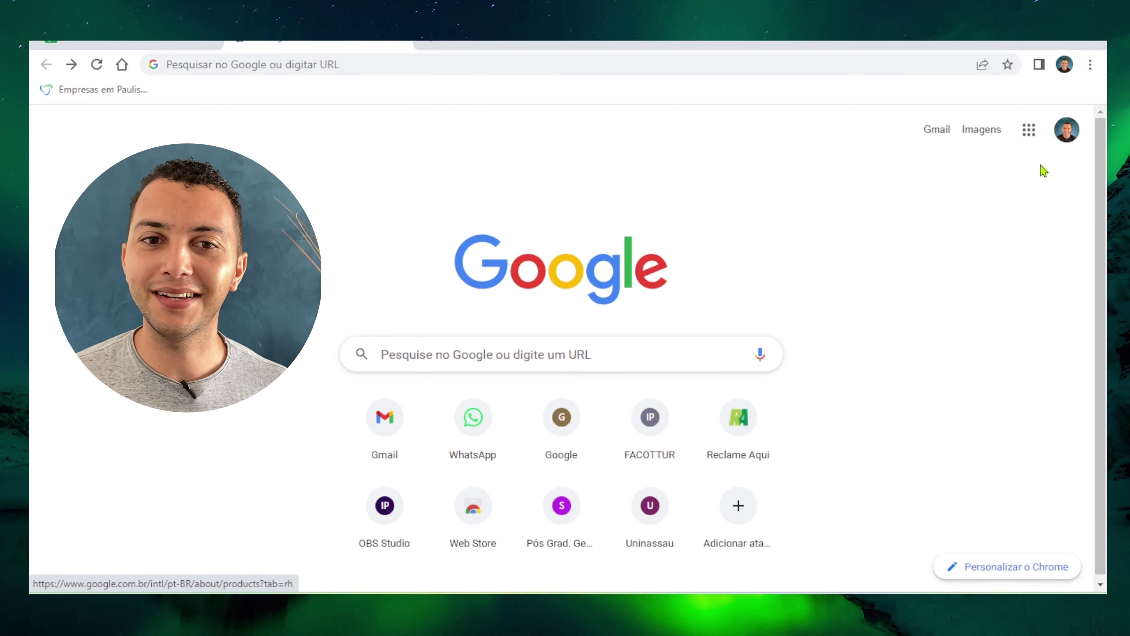
pyautogui.click(1027, 132)
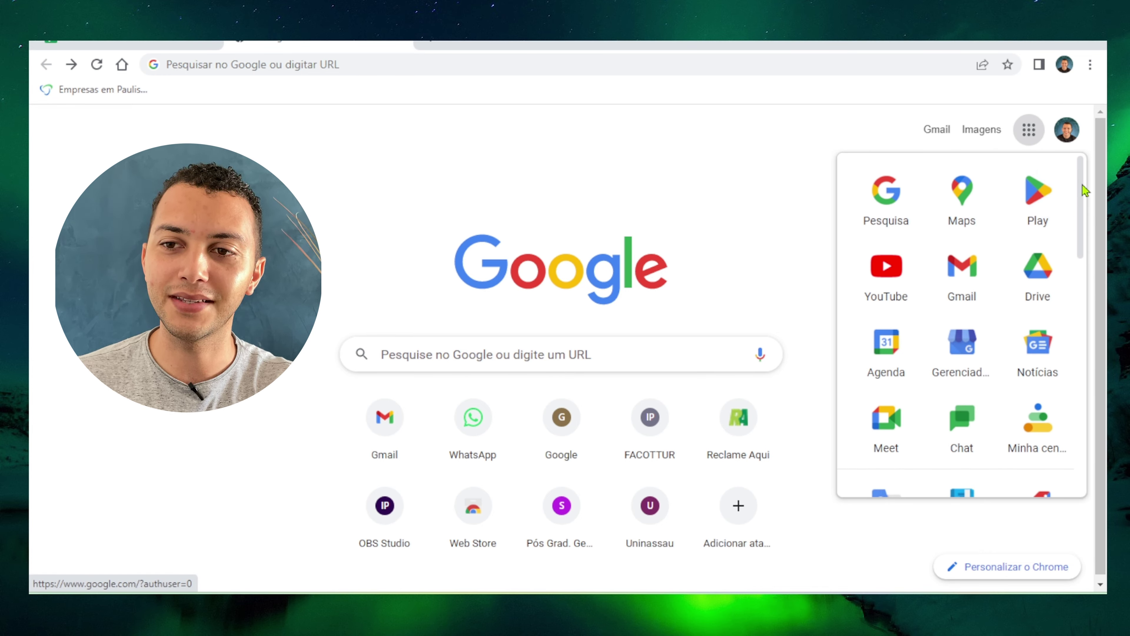
pyautogui.moveTo(1084, 189); pyautogui.dragTo(1085, 329)
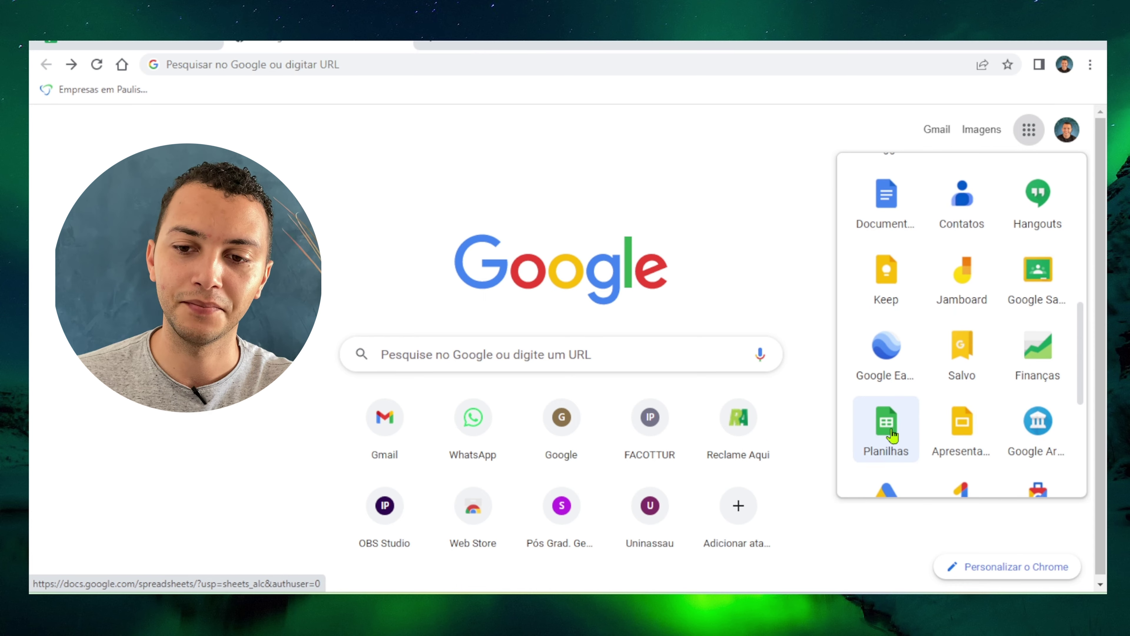
pyautogui.click(145, 41)
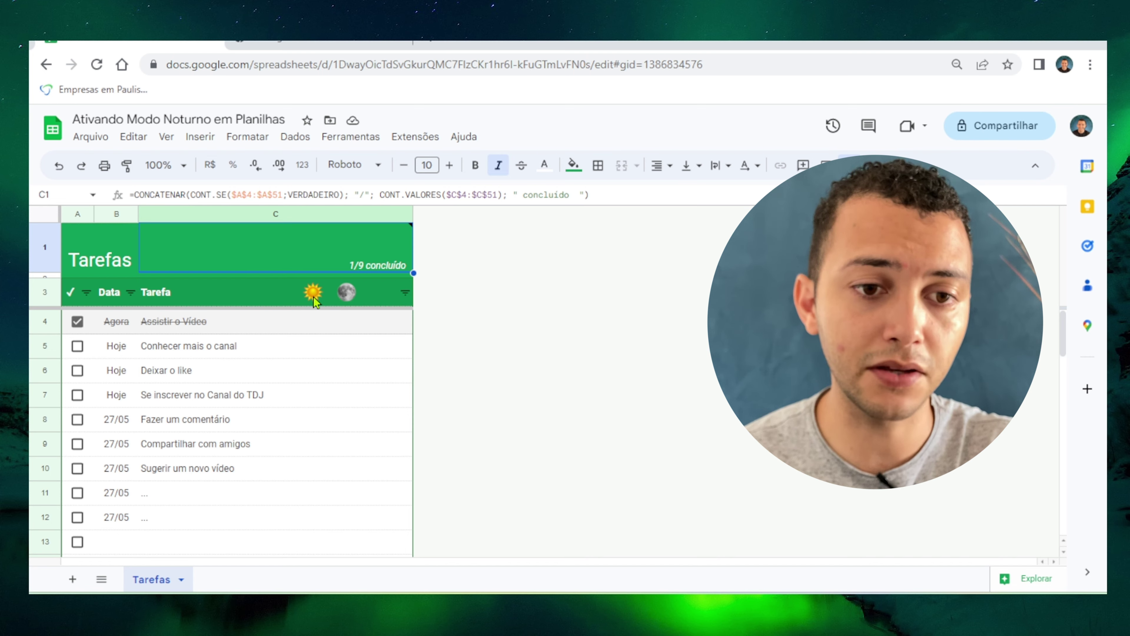
# Insert the plain yellow sun circle over the cells from a Google Images search for "sol png".
pyautogui.click(284, 291)
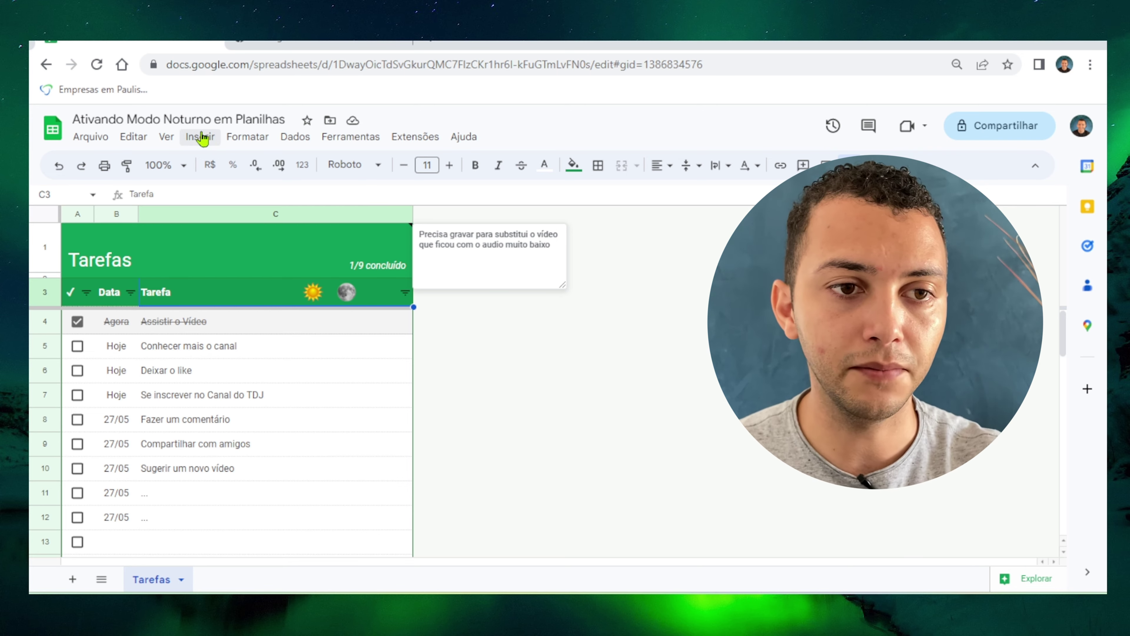
pyautogui.click(196, 138)
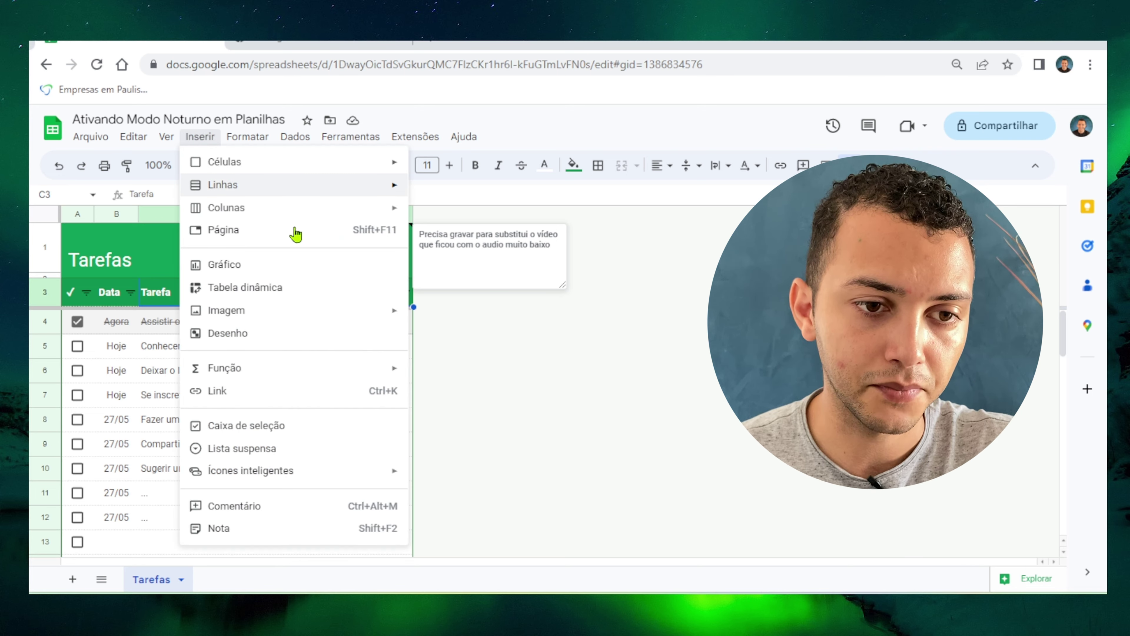
pyautogui.moveTo(272, 309)
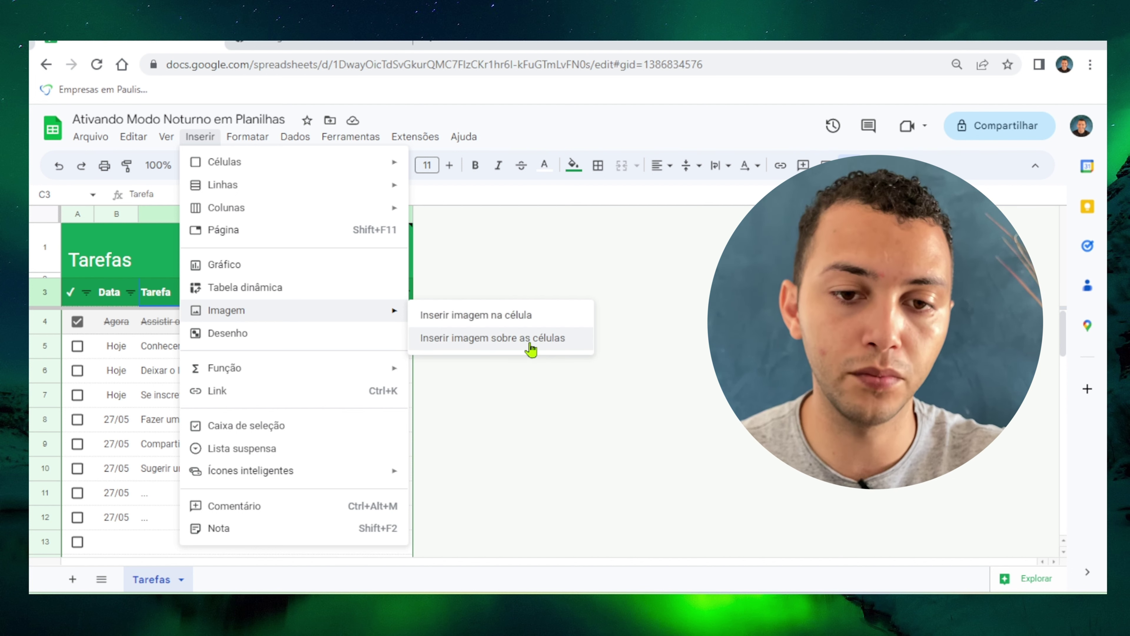
pyautogui.click(531, 344)
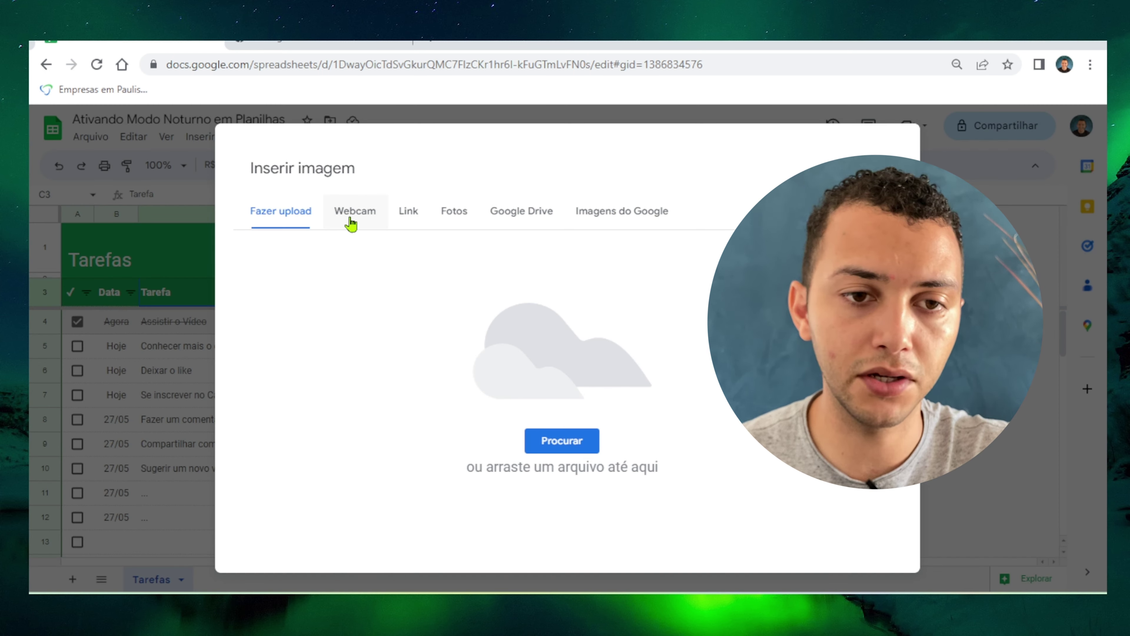
pyautogui.click(630, 228)
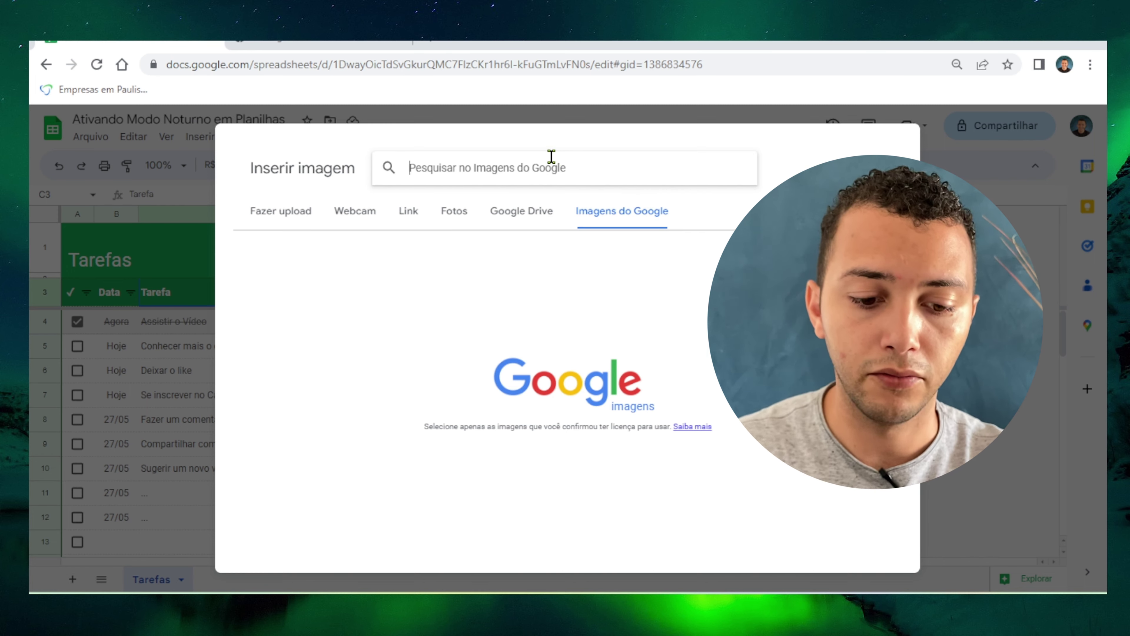
pyautogui.write('sol')
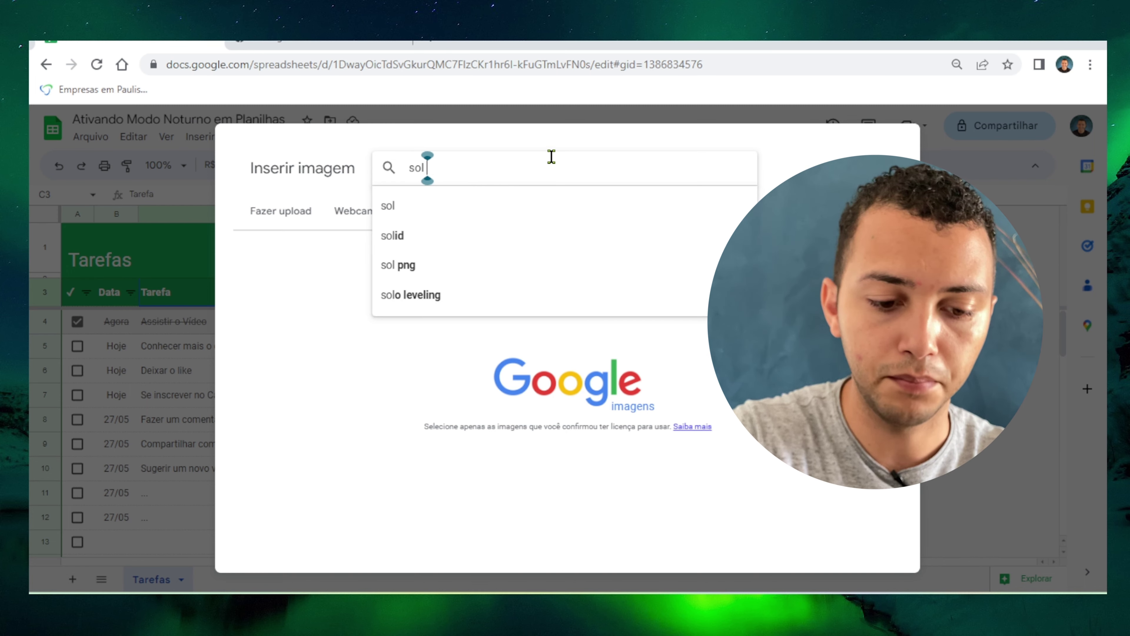
pyautogui.write(' png')
pyautogui.press('Return')
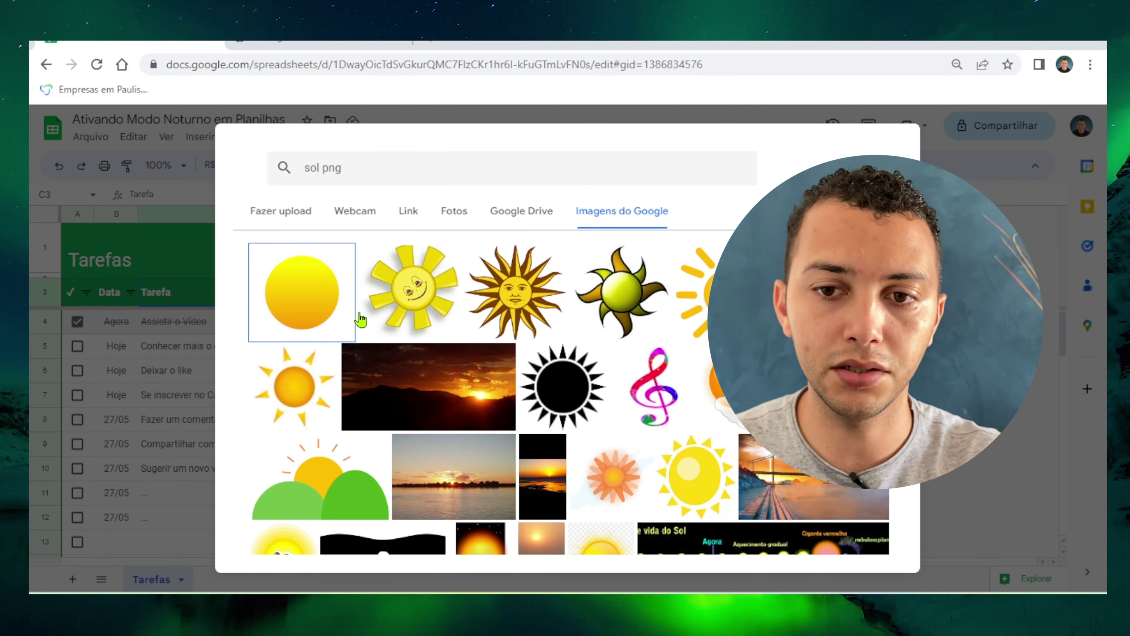
pyautogui.click(308, 315)
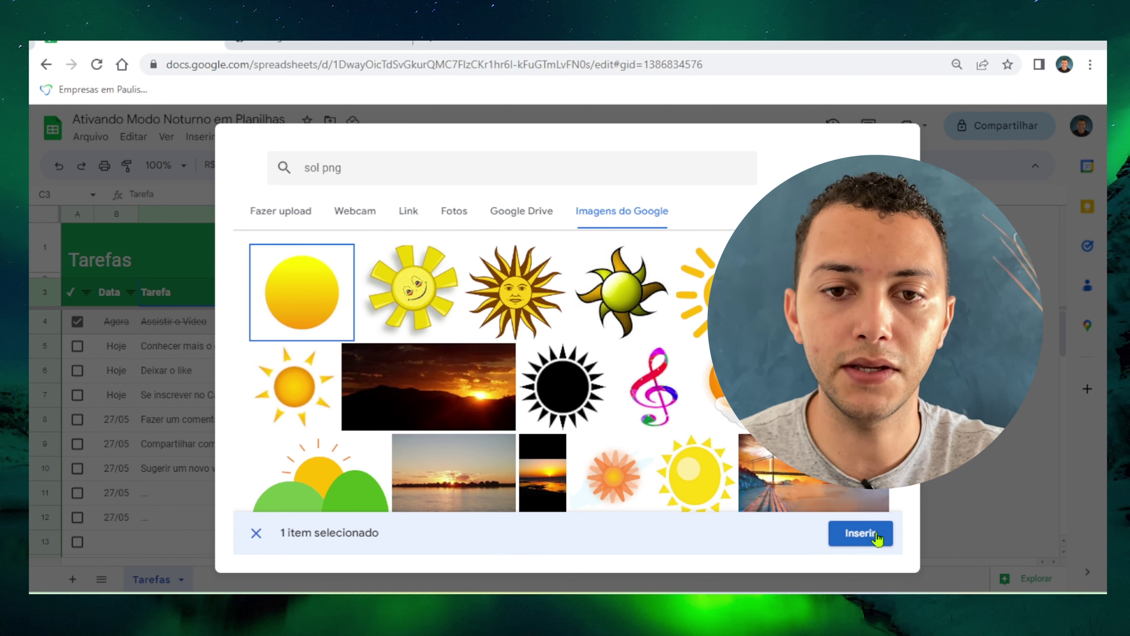
pyautogui.click(861, 533)
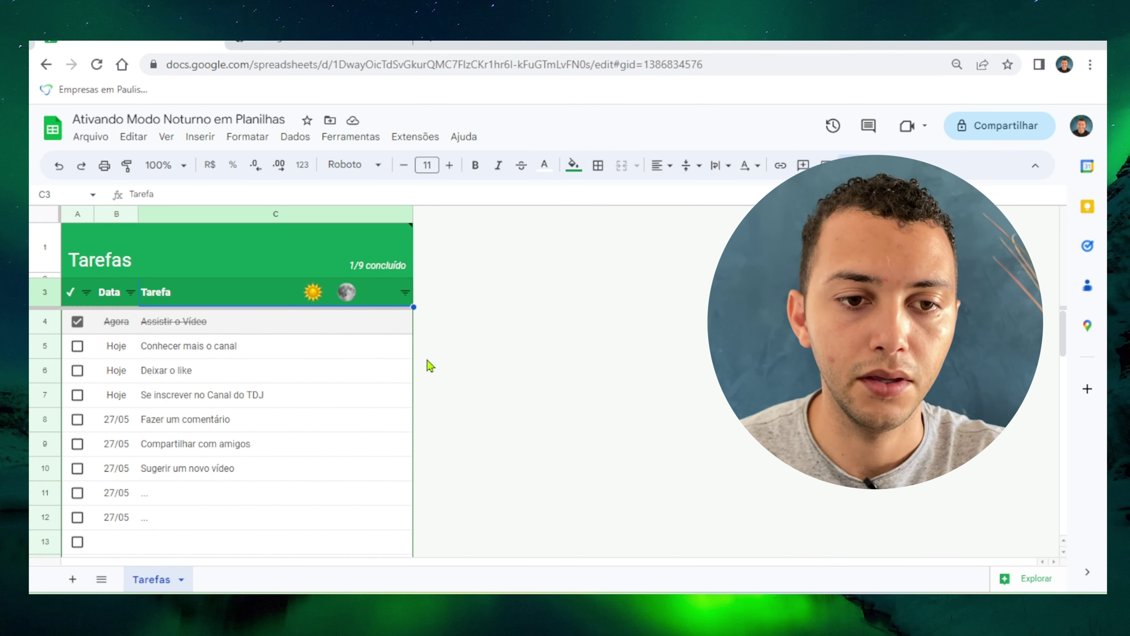
# Shrink the inserted yellow sun circle to icon size and place it in header row 3 beside the existing sun icon.
pyautogui.click(157, 403)
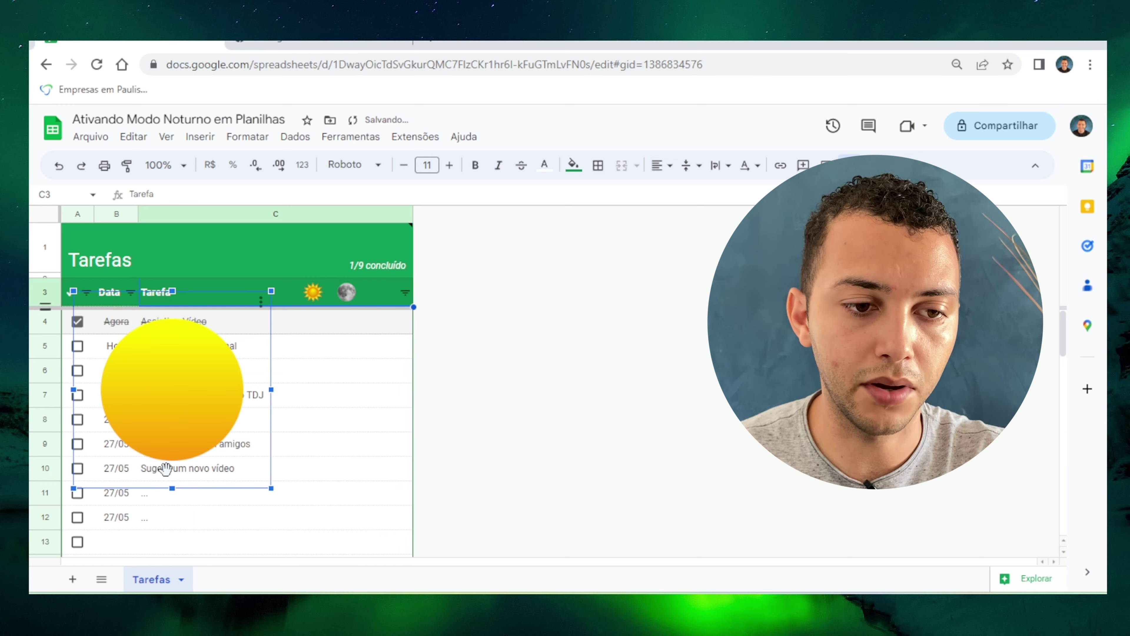
pyautogui.moveTo(74, 488); pyautogui.dragTo(263, 290)
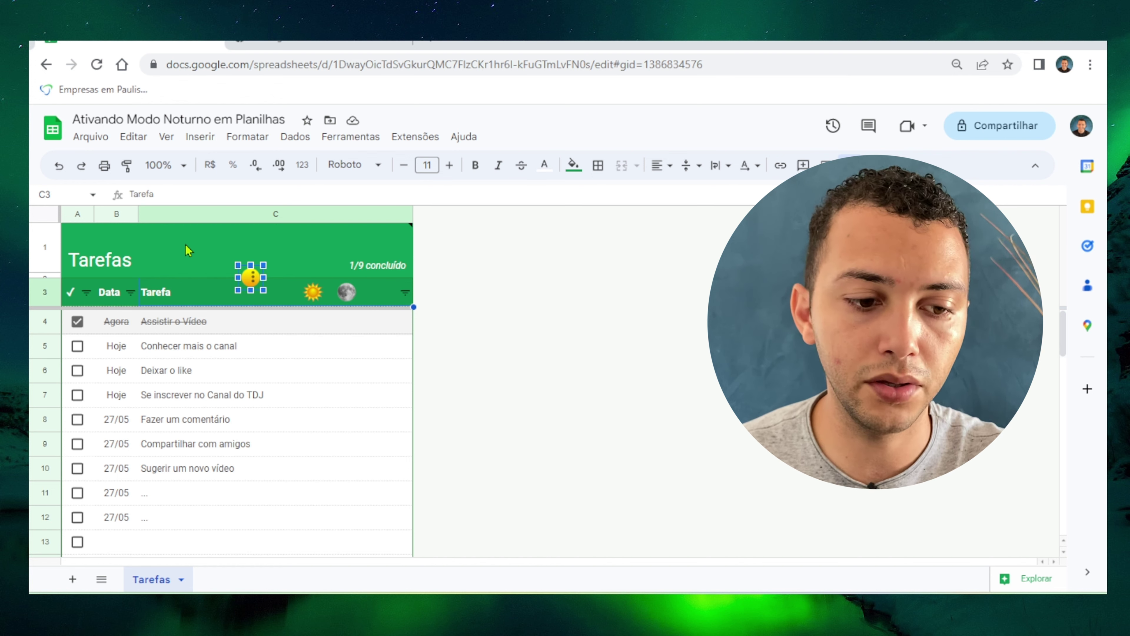
pyautogui.scroll(-1, 252, 279)
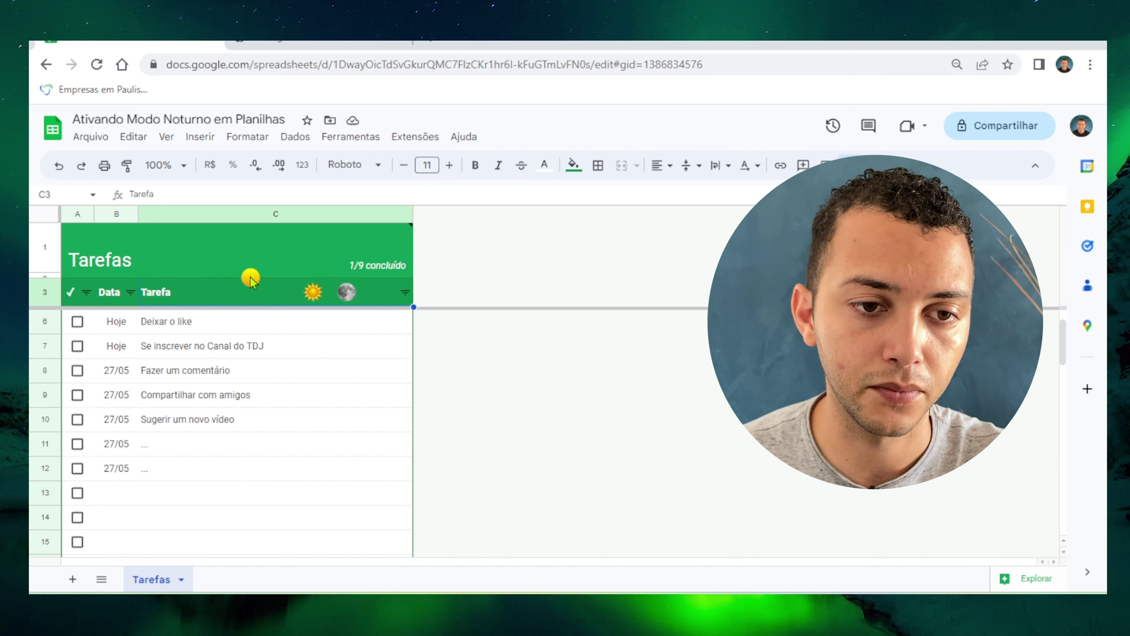
pyautogui.scroll(1, 246, 283)
pyautogui.click(247, 281)
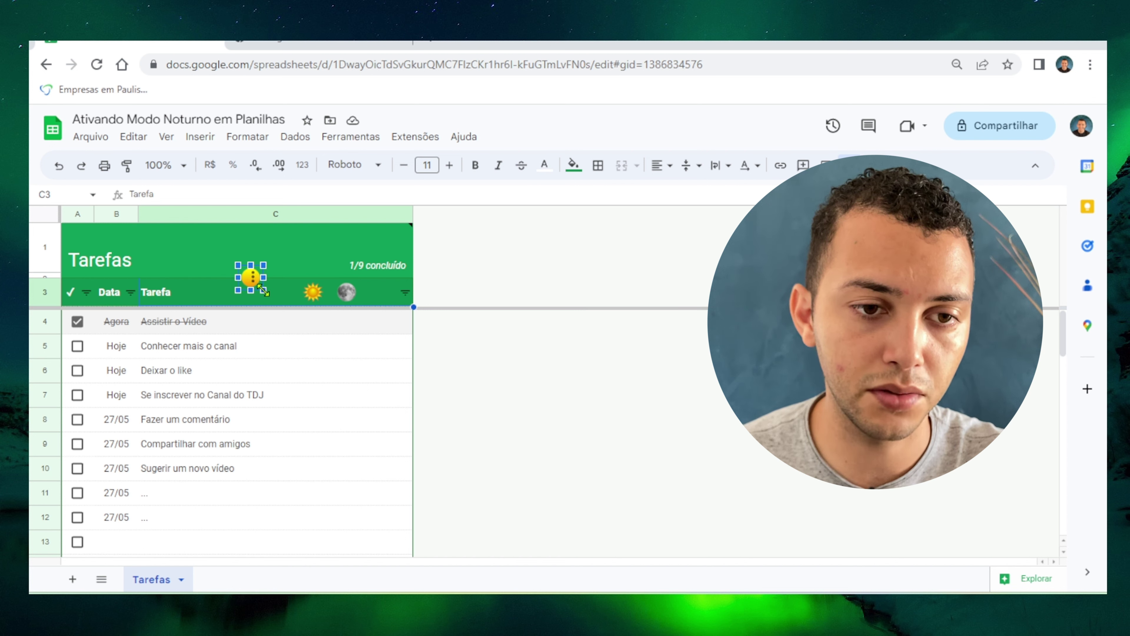
pyautogui.moveTo(265, 293); pyautogui.dragTo(280, 308)
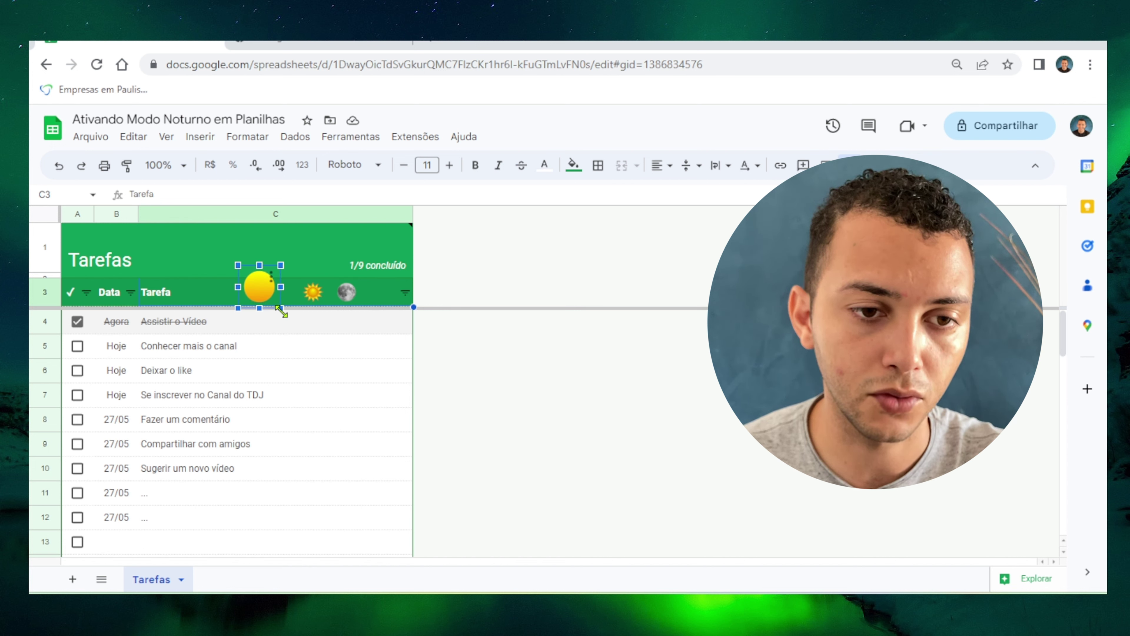
pyautogui.moveTo(237, 266); pyautogui.dragTo(276, 305)
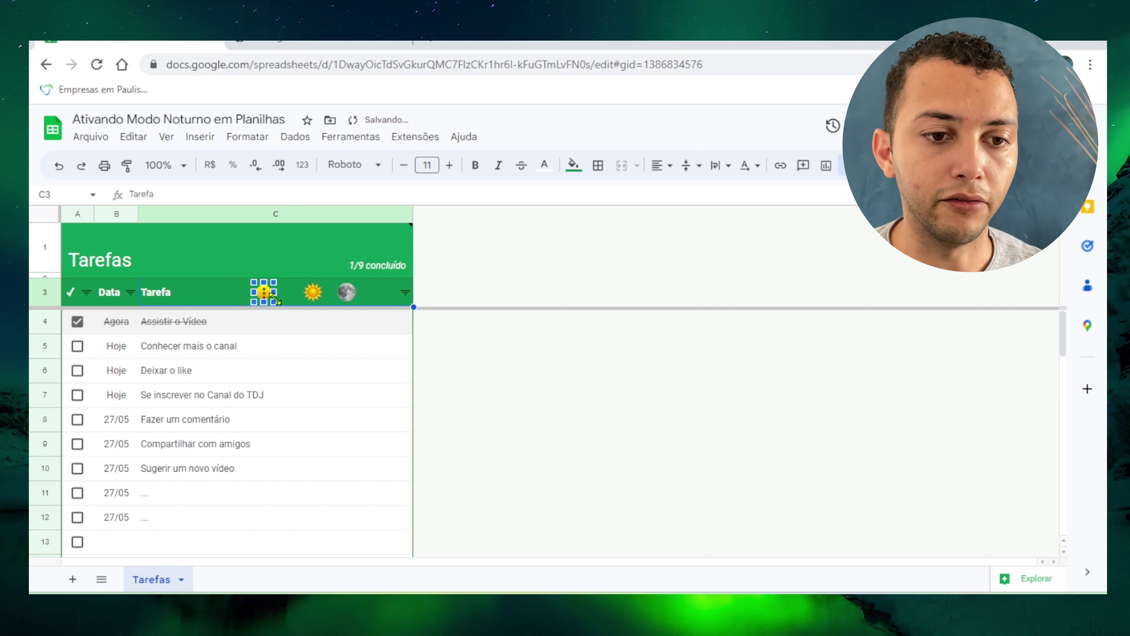
# Check the plain sun circle's image options, including script assignment, and remove the image from header row 3.
pyautogui.click(265, 294)
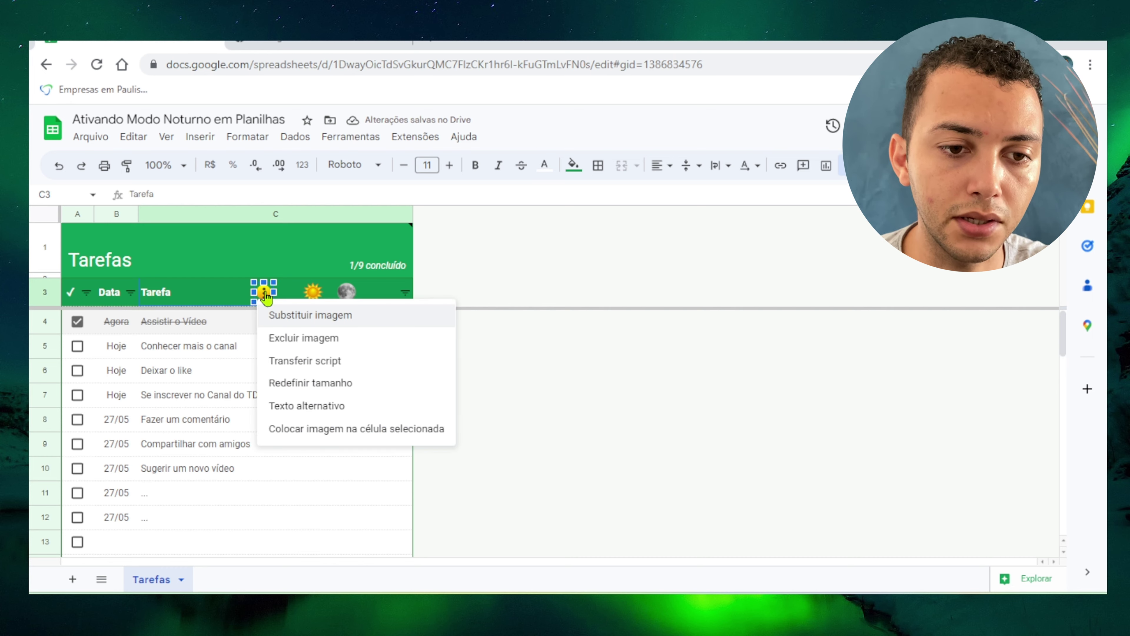
pyautogui.moveTo(292, 263)
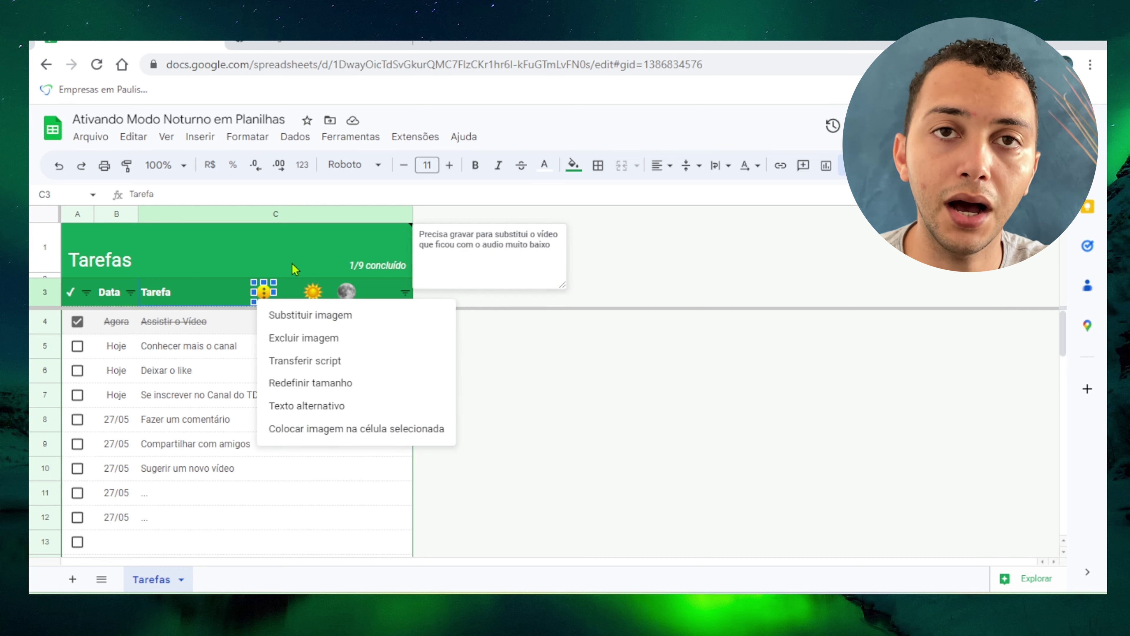
pyautogui.click(294, 265)
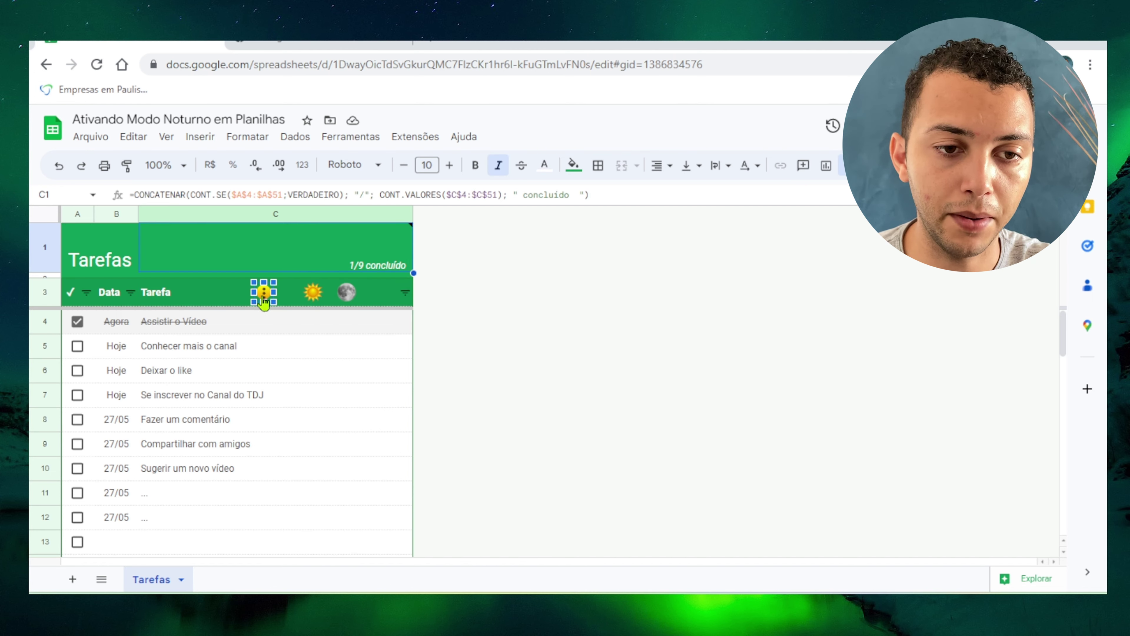
pyautogui.moveTo(267, 294); pyautogui.dragTo(315, 294)
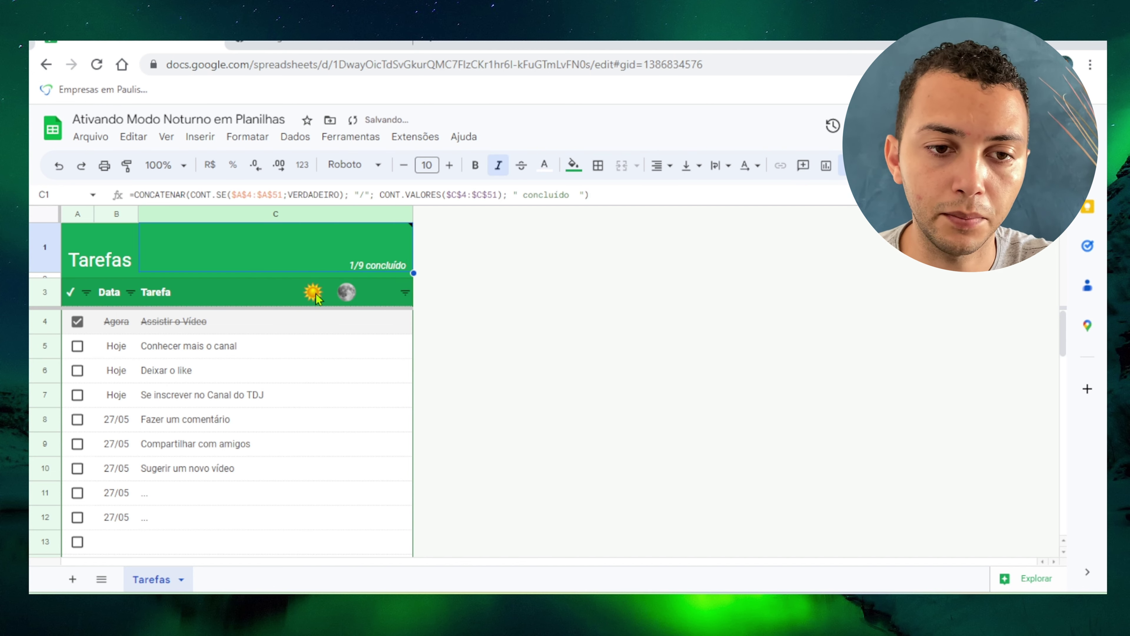
# Start recording a new macro with the Tarefa header cell C3 selected.
pyautogui.click(348, 296)
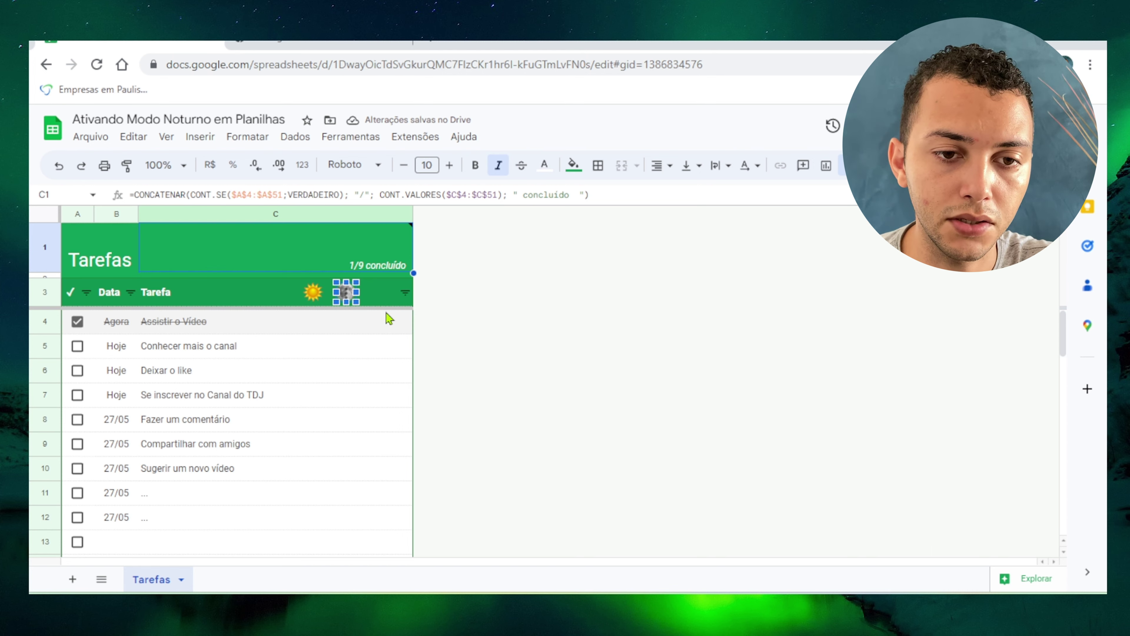
pyautogui.click(276, 290)
pyautogui.moveTo(371, 264)
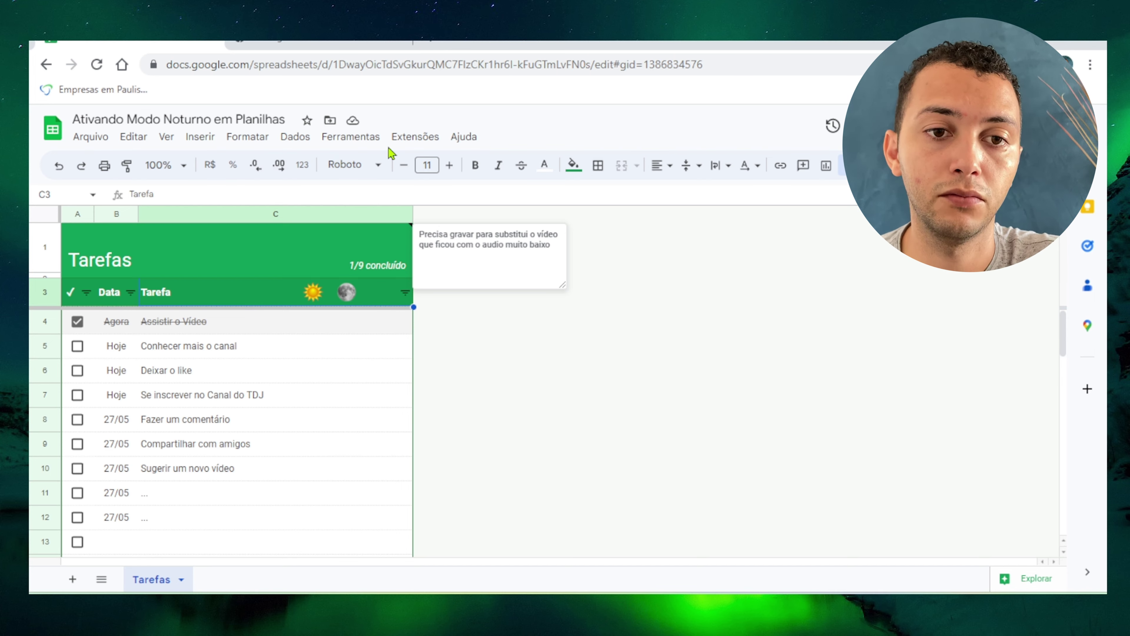
pyautogui.click(407, 142)
pyautogui.moveTo(487, 183)
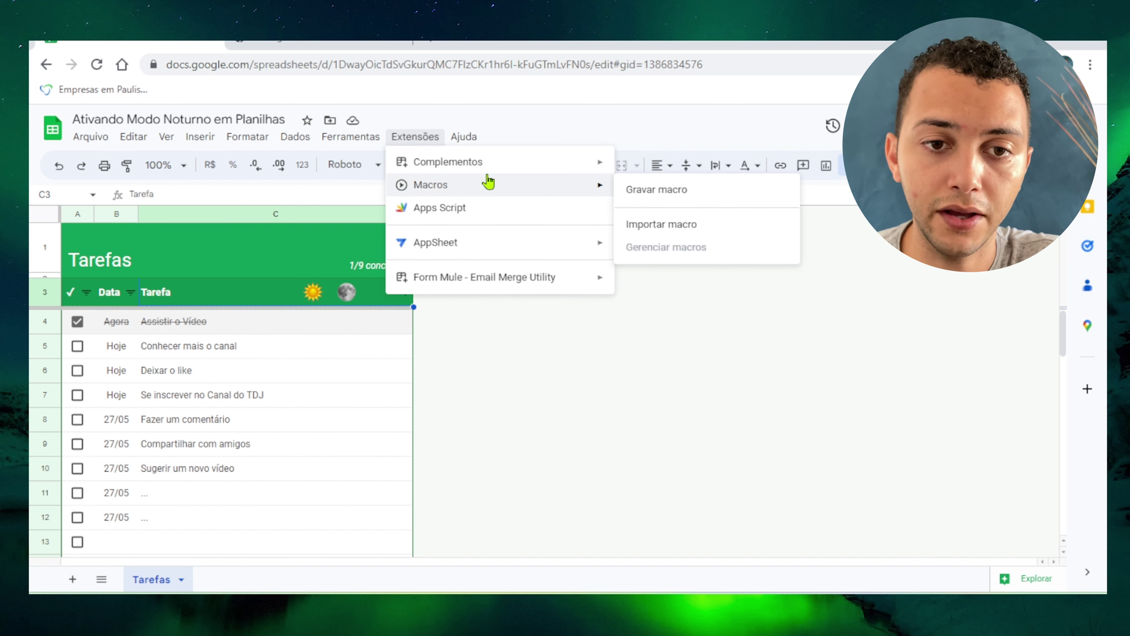
pyautogui.click(671, 196)
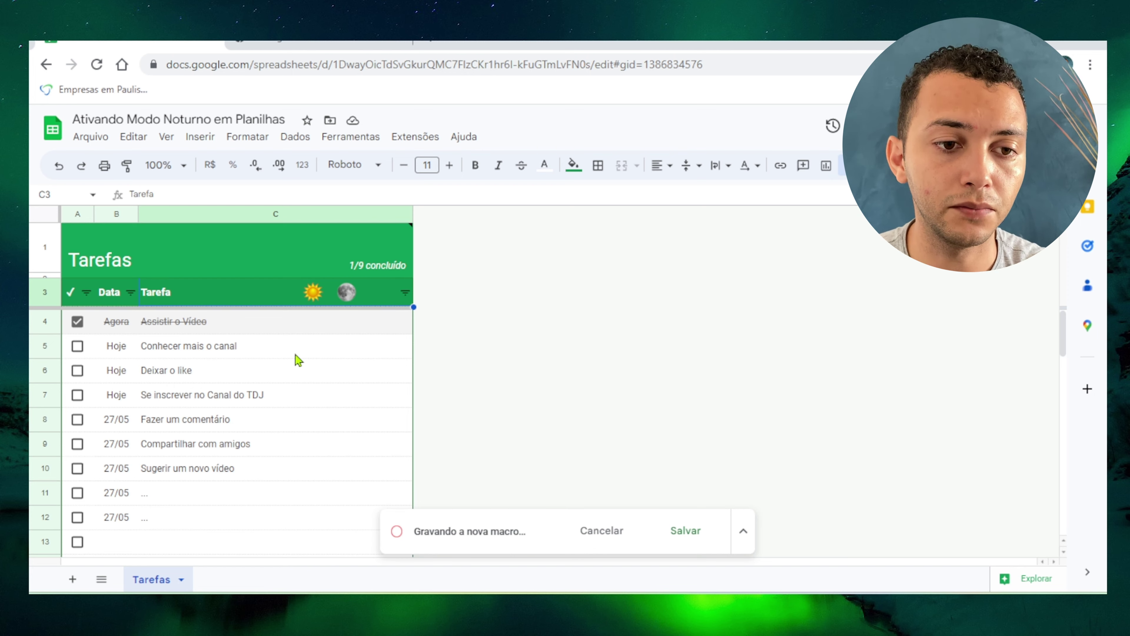
# Fill rows 4 to 50 with the darkest green and set their text color to light gray.
pyautogui.click(46, 322)
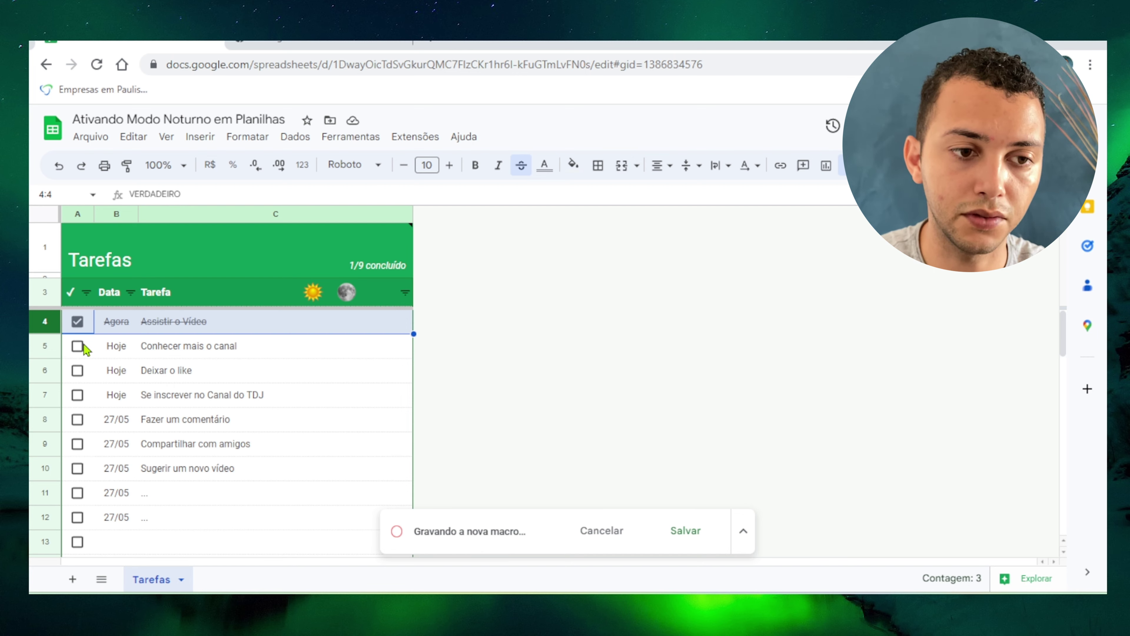
pyautogui.hotkey('ctrl', 'shift', 'Down')
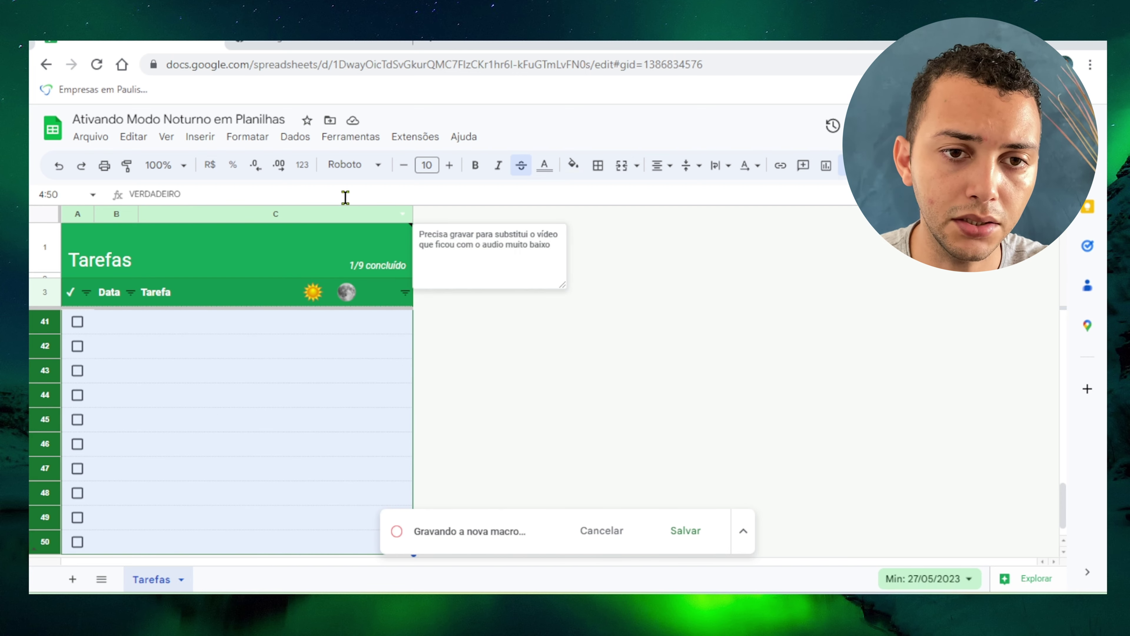
pyautogui.click(574, 165)
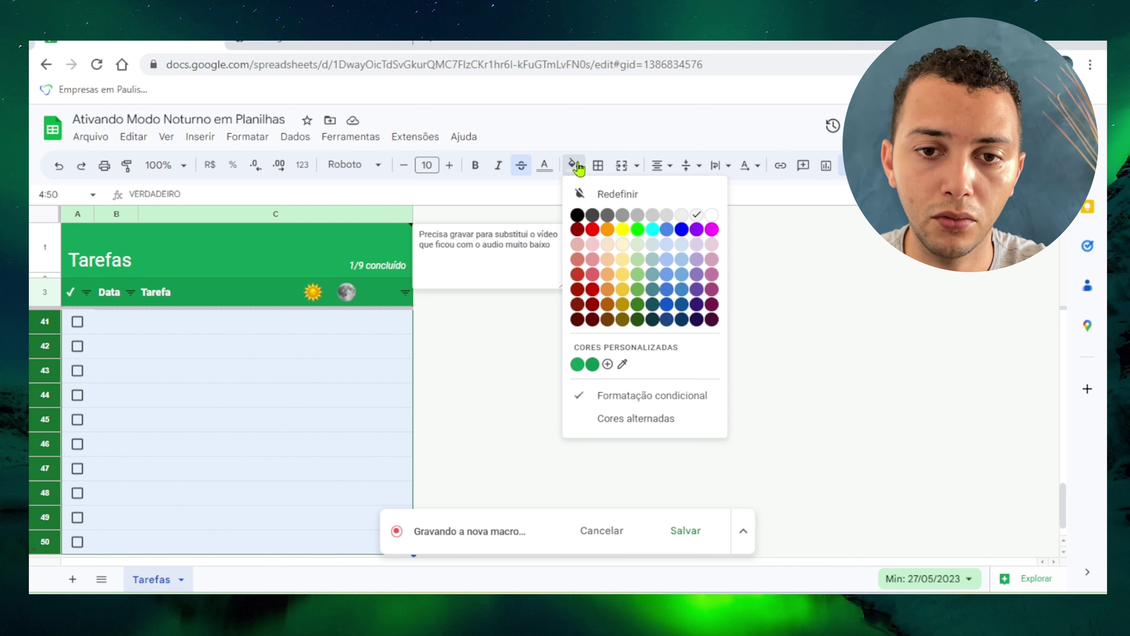
pyautogui.click(637, 320)
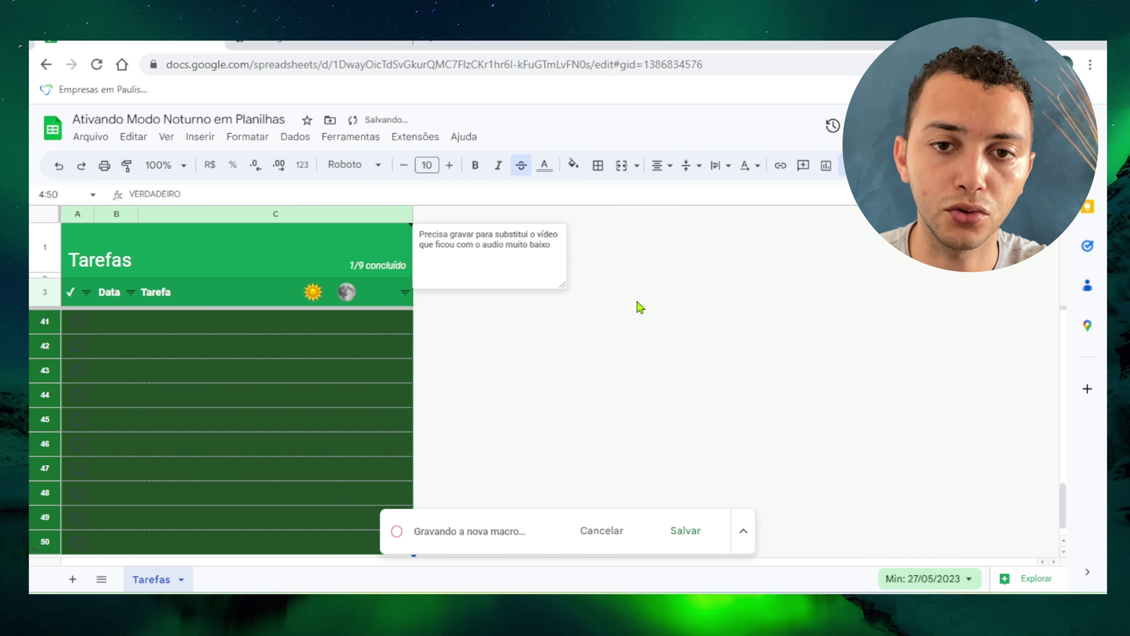
pyautogui.click(544, 165)
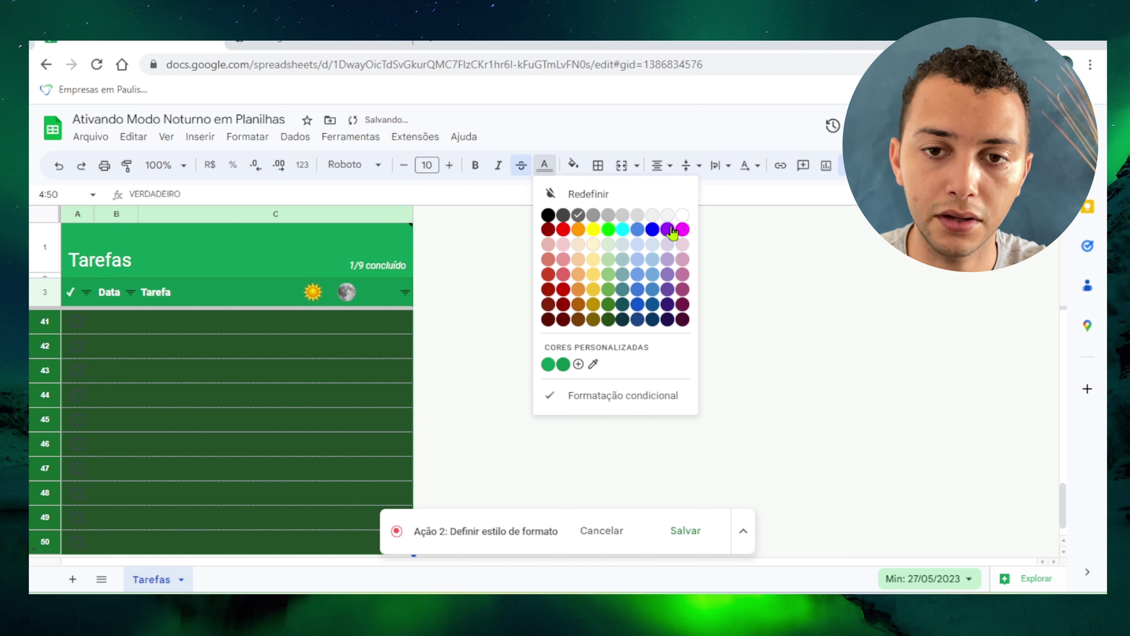
pyautogui.click(667, 215)
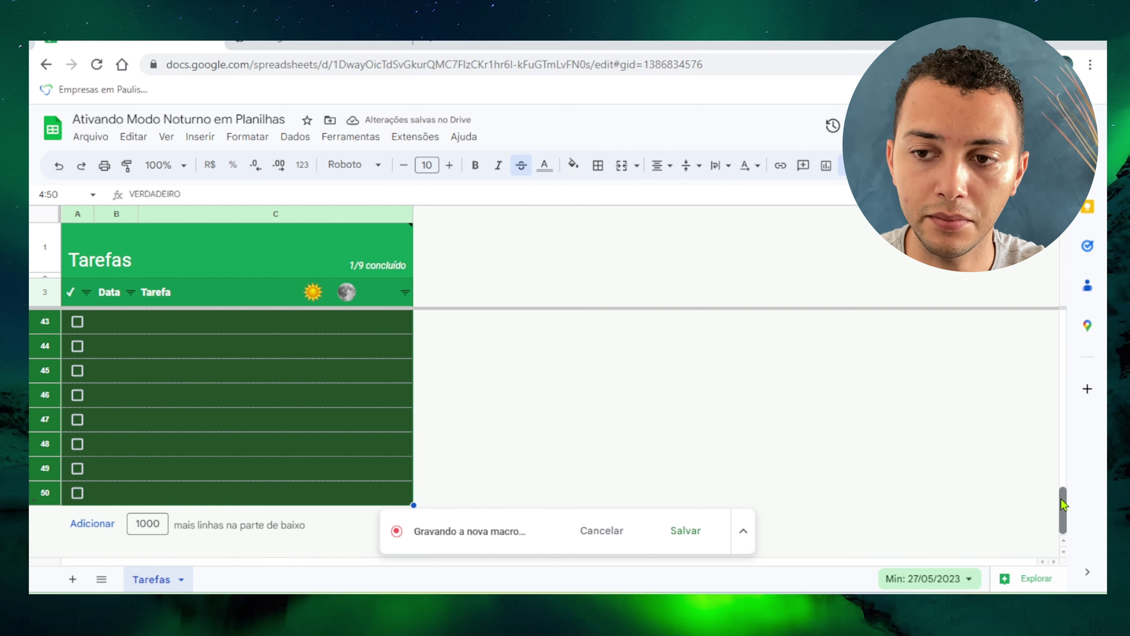
# Save the recorded dark-color macro under the name Escuro without a shortcut number.
pyautogui.moveTo(1060, 512); pyautogui.dragTo(1056, 331)
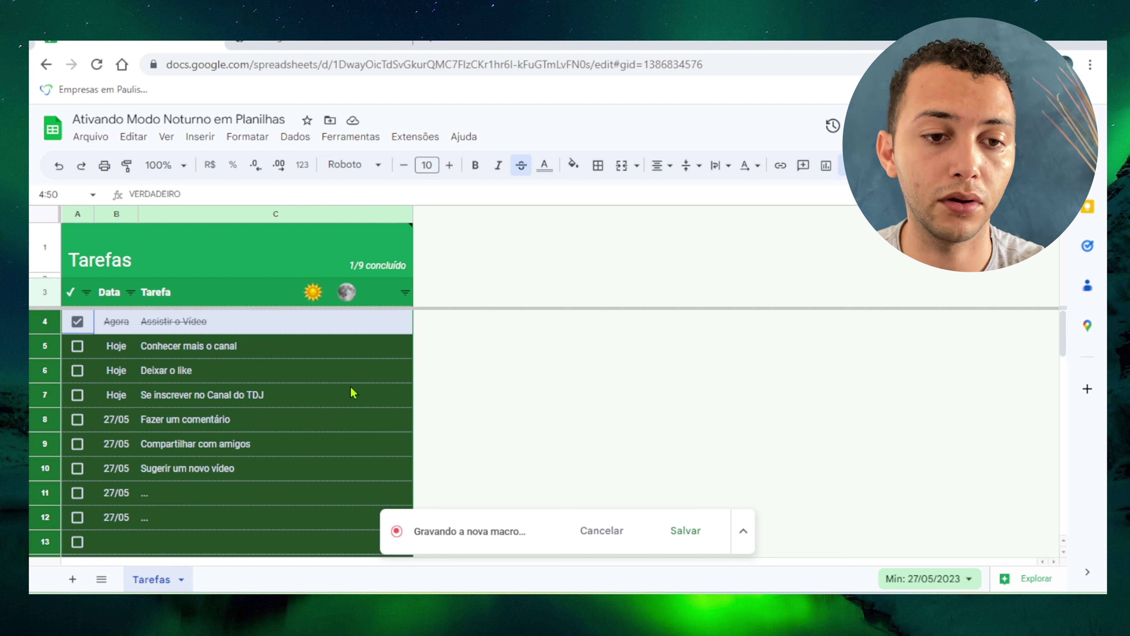
pyautogui.click(687, 536)
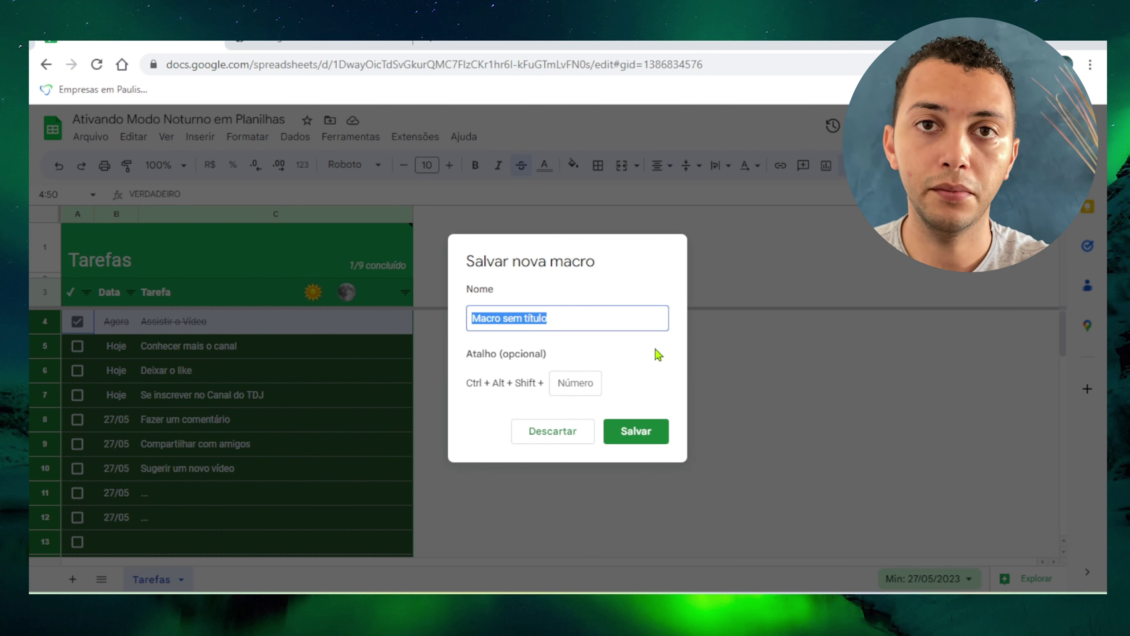
pyautogui.write('Escuro')
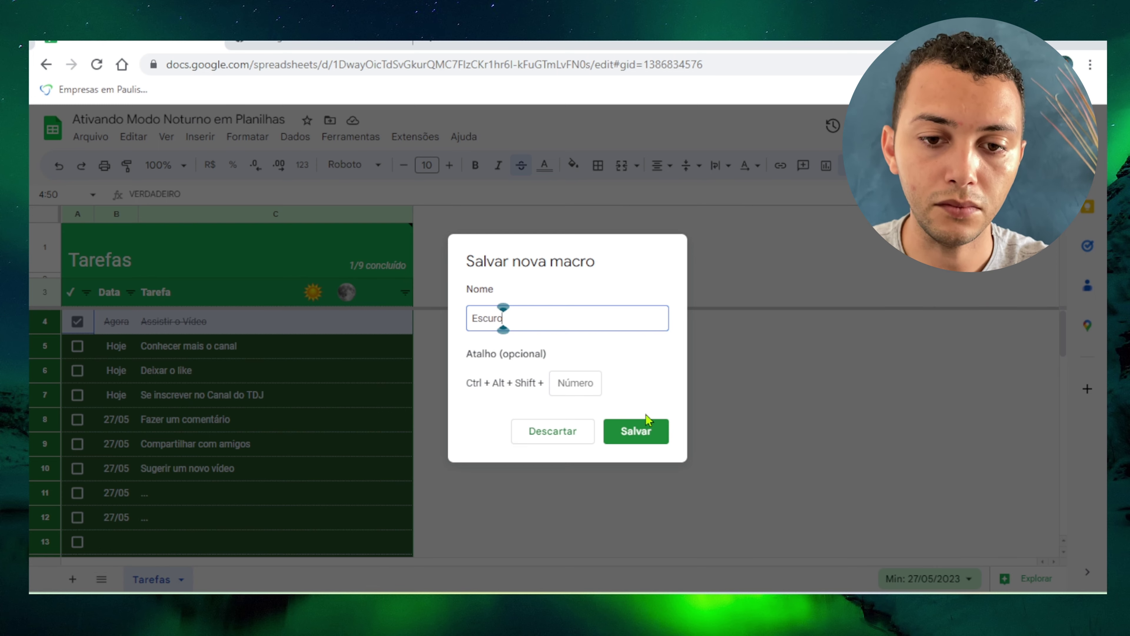
pyautogui.click(570, 381)
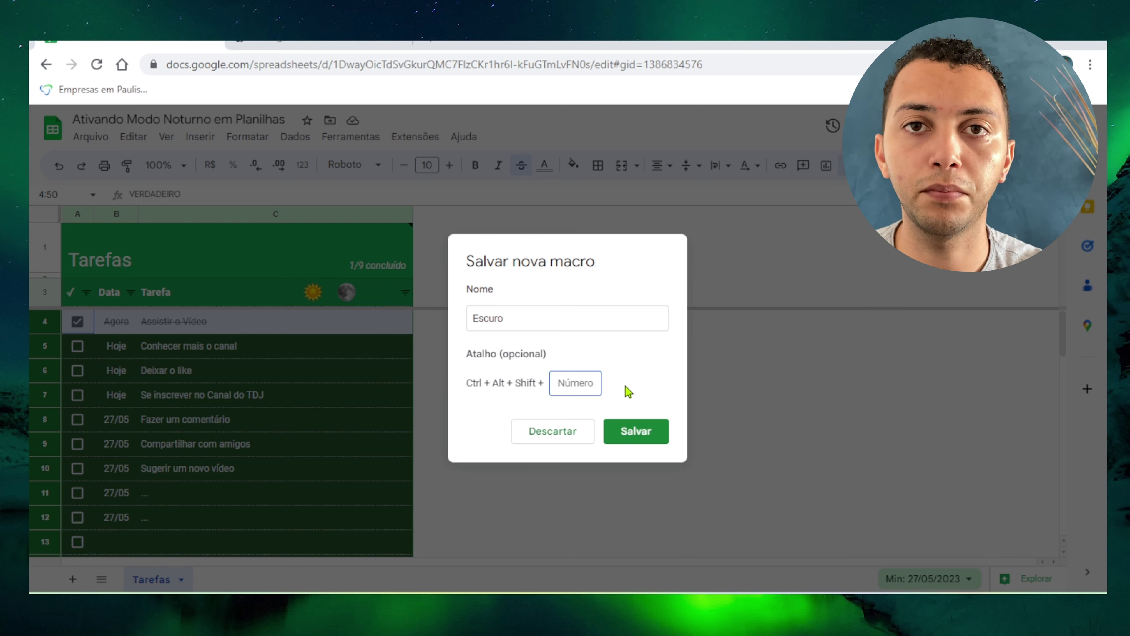
pyautogui.click(657, 439)
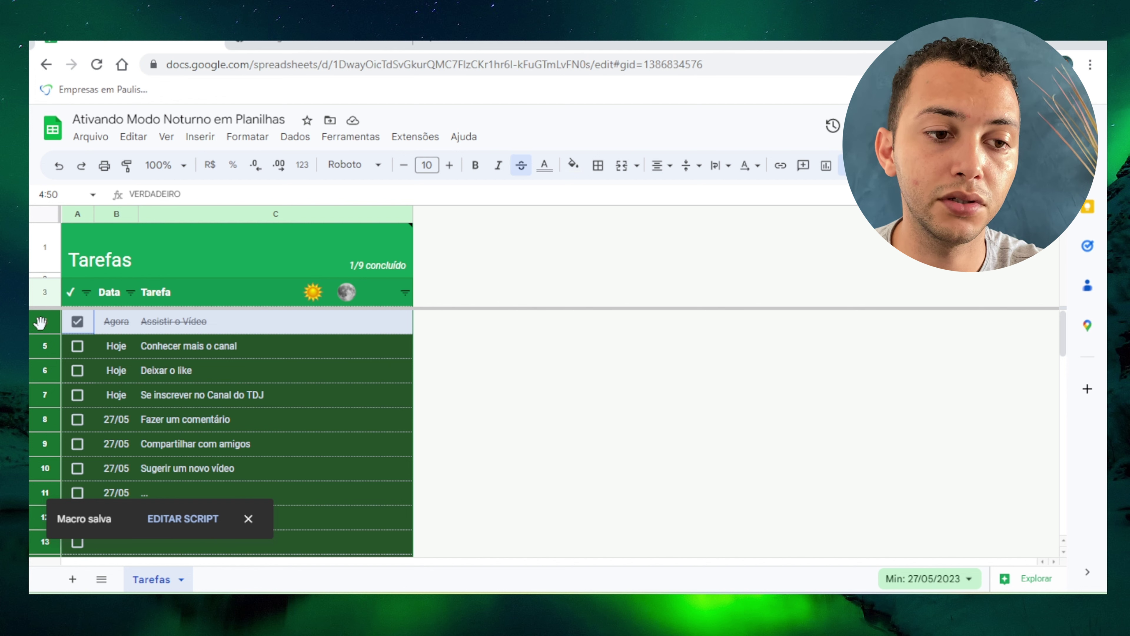
pyautogui.click(150, 372)
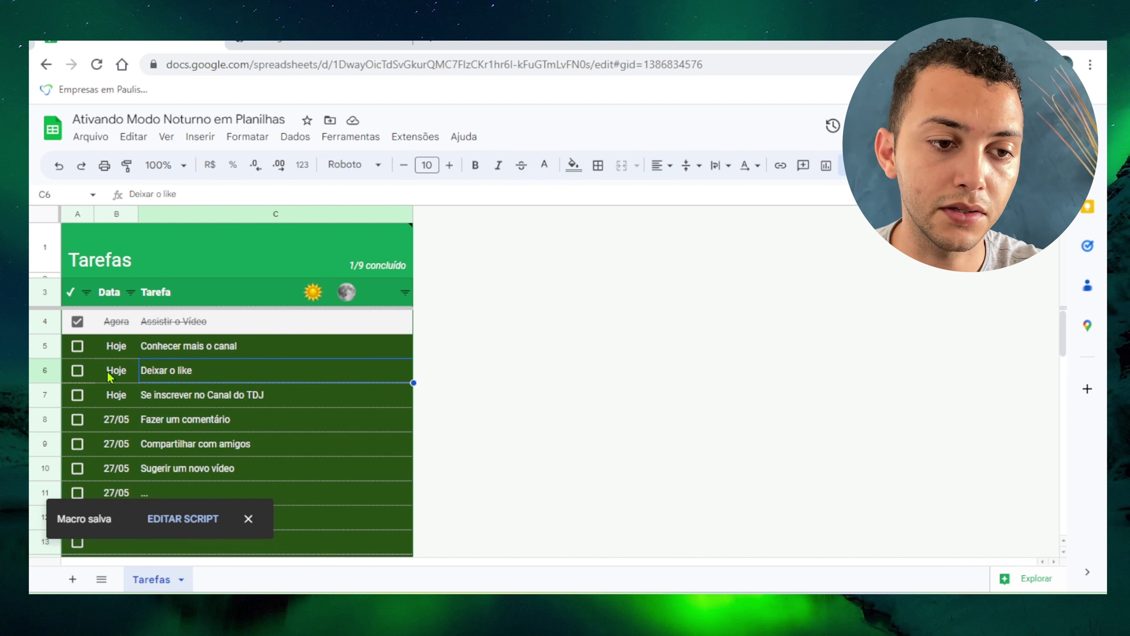
# Start recording another macro for the light color scheme.
pyautogui.click(403, 141)
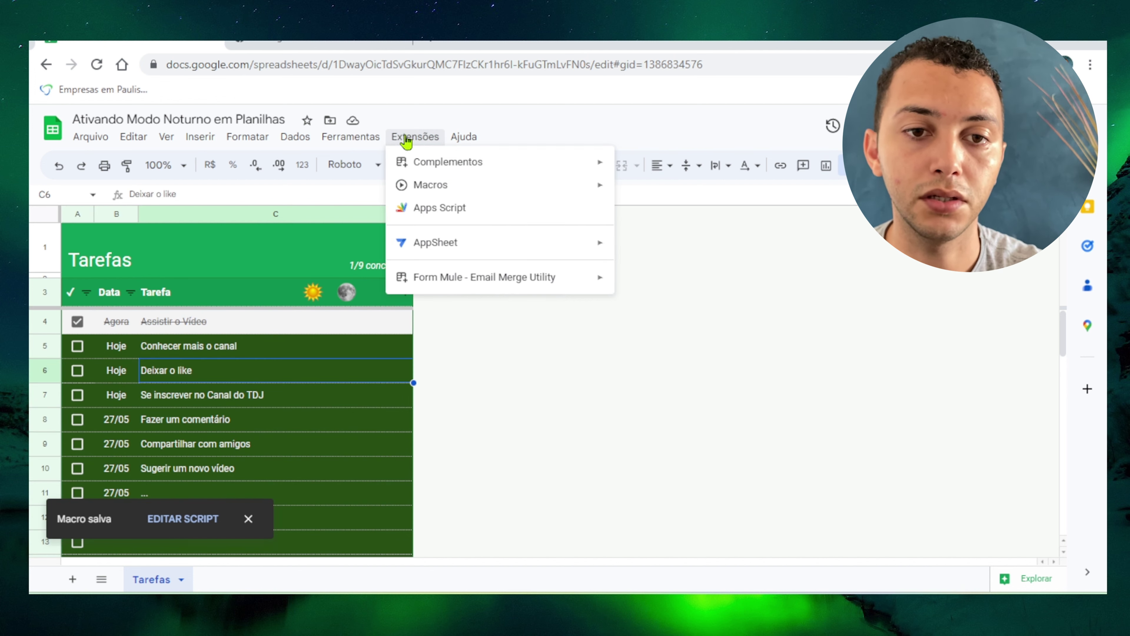
pyautogui.moveTo(525, 194)
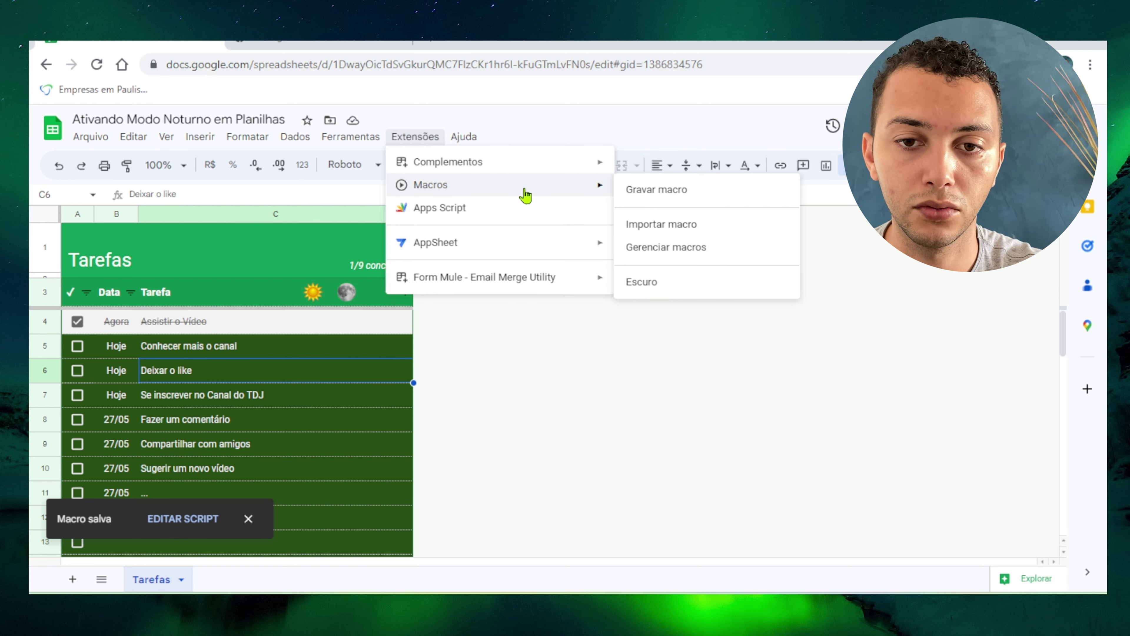
pyautogui.click(641, 191)
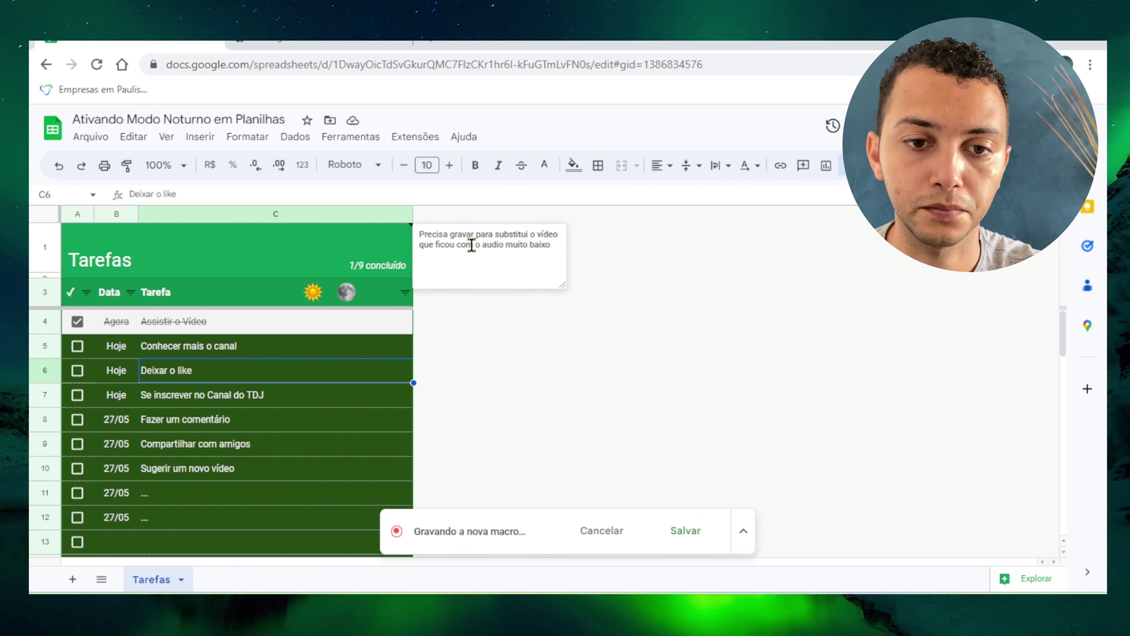
# Fill rows 4 to 50 with white and set their text color to the darkest green.
pyautogui.click(44, 324)
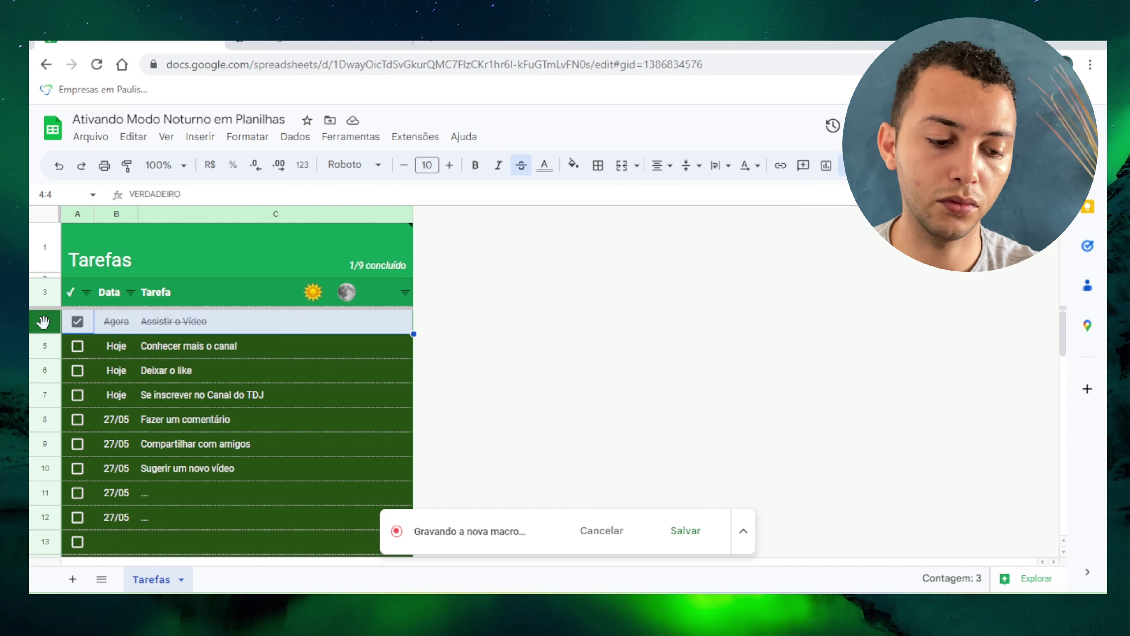
pyautogui.hotkey('ctrl', 'shift', 'Down')
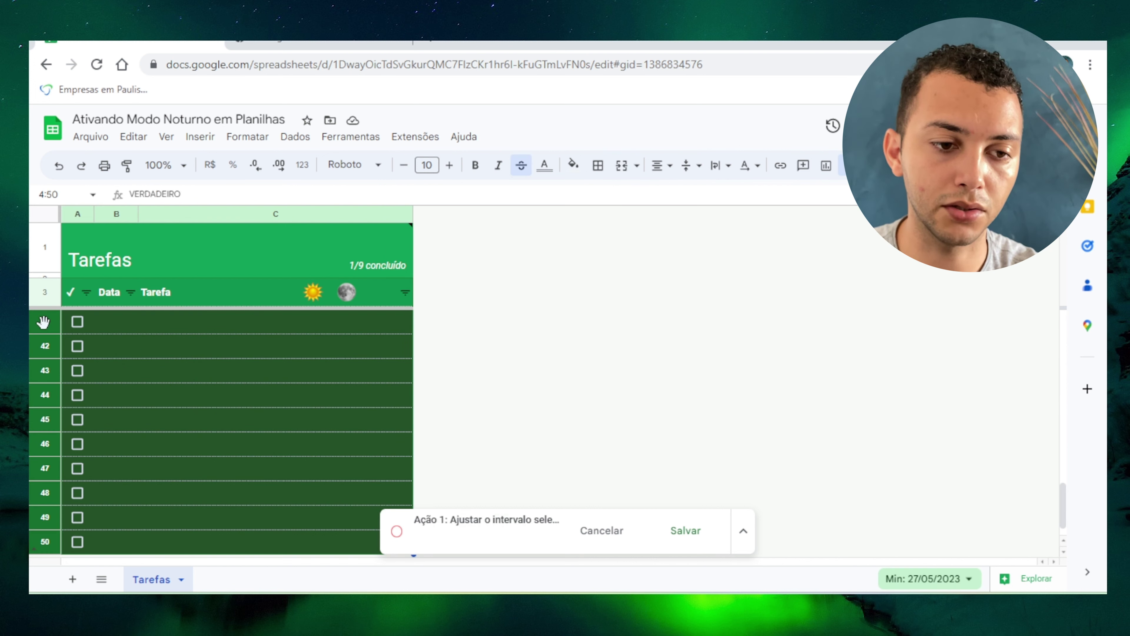
pyautogui.click(573, 165)
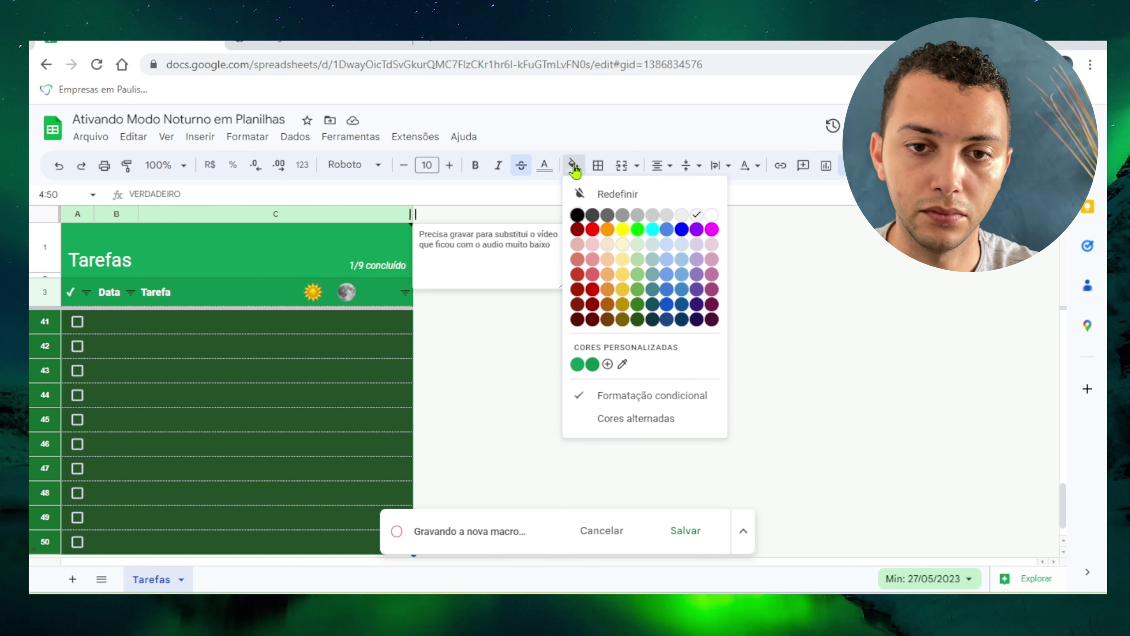
pyautogui.click(711, 216)
pyautogui.click(545, 167)
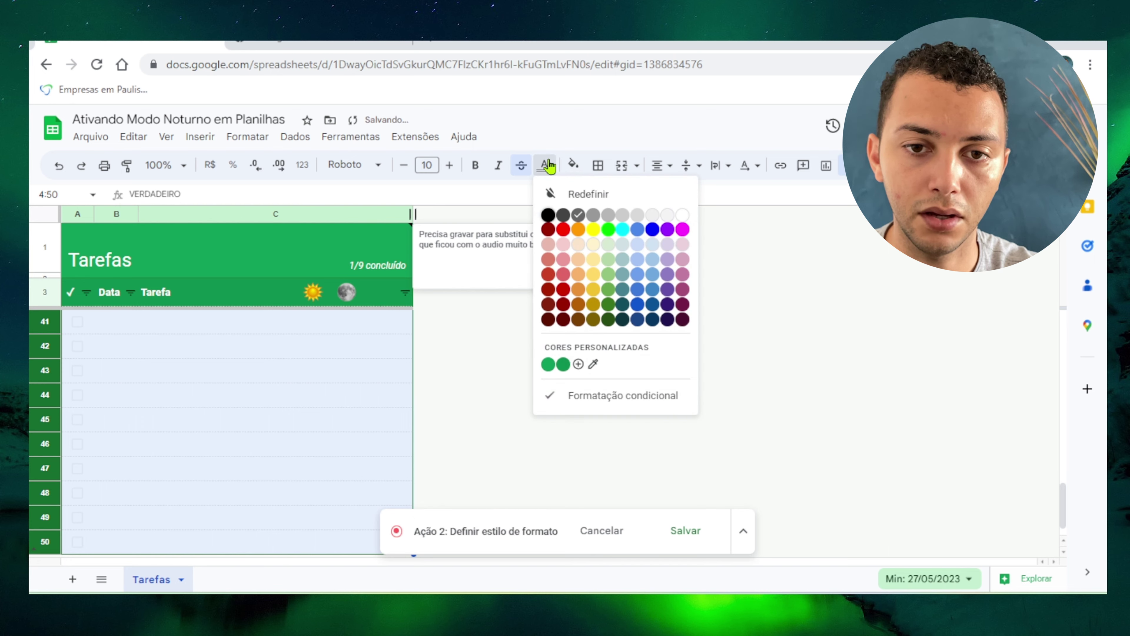
pyautogui.click(610, 321)
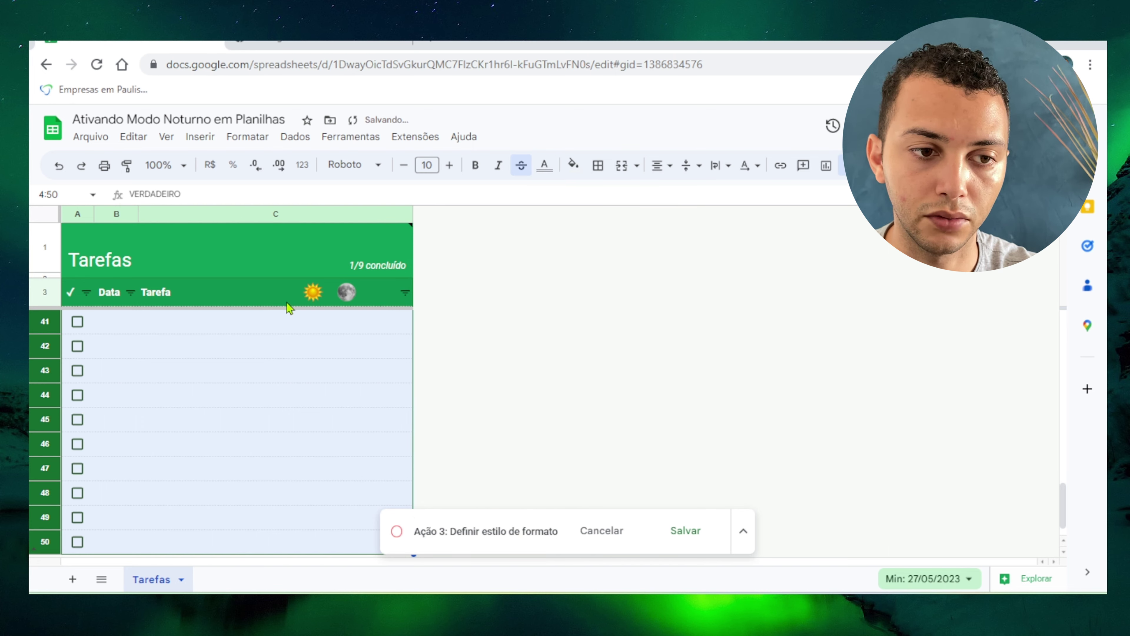
# Save the recorded light-color macro under the name Claro and clear the row selection.
pyautogui.moveTo(1063, 511); pyautogui.dragTo(1032, 297)
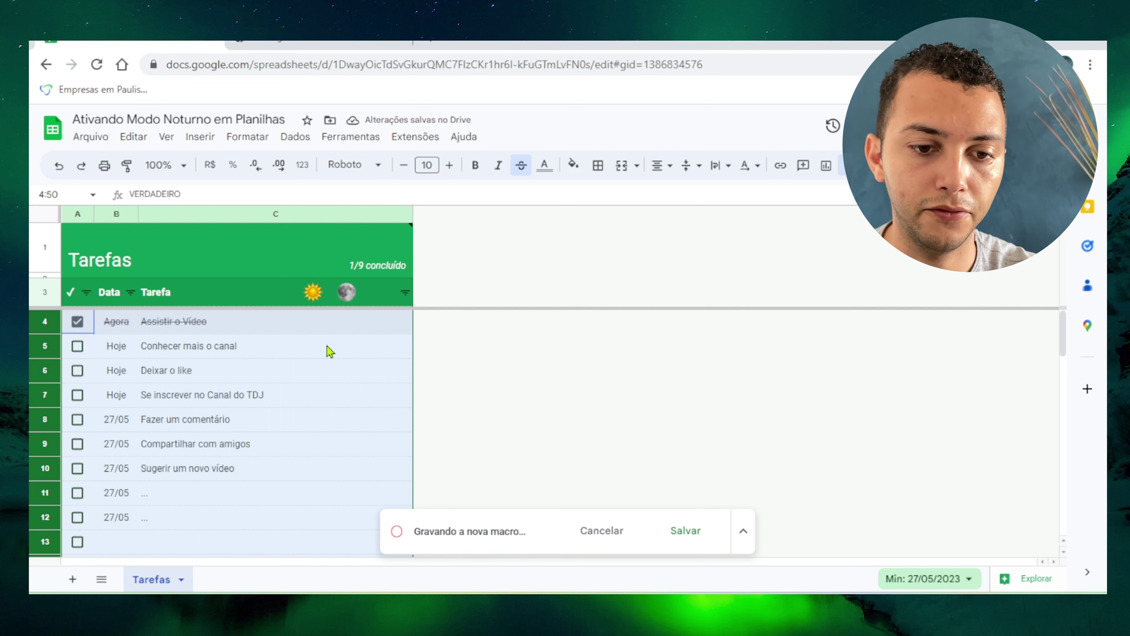
pyautogui.click(693, 538)
pyautogui.write('Cl')
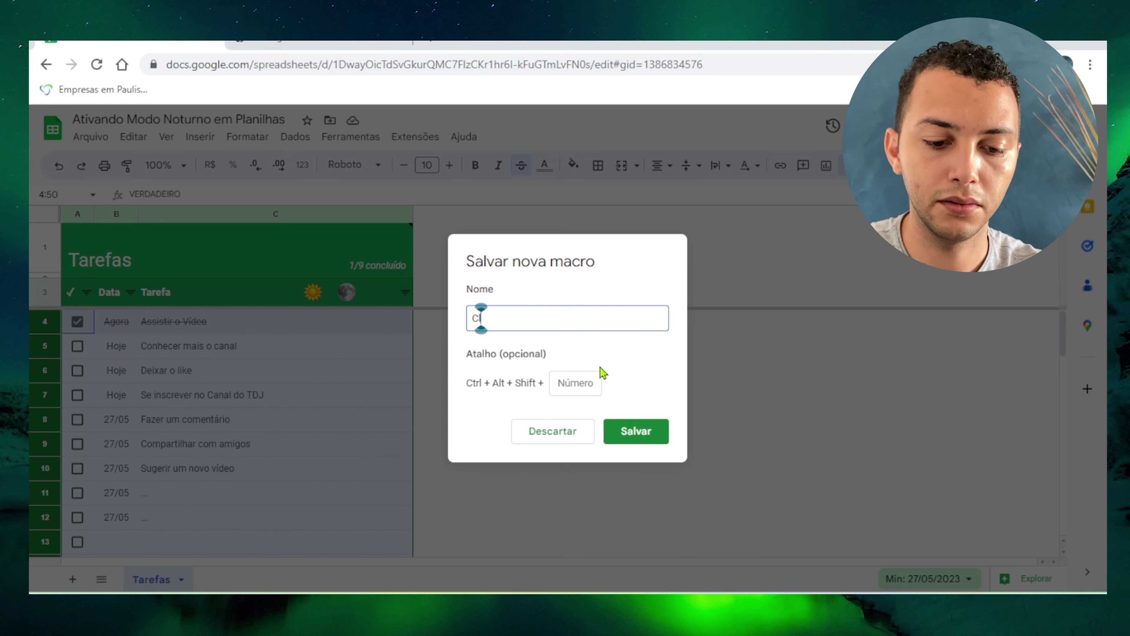
pyautogui.write('aro')
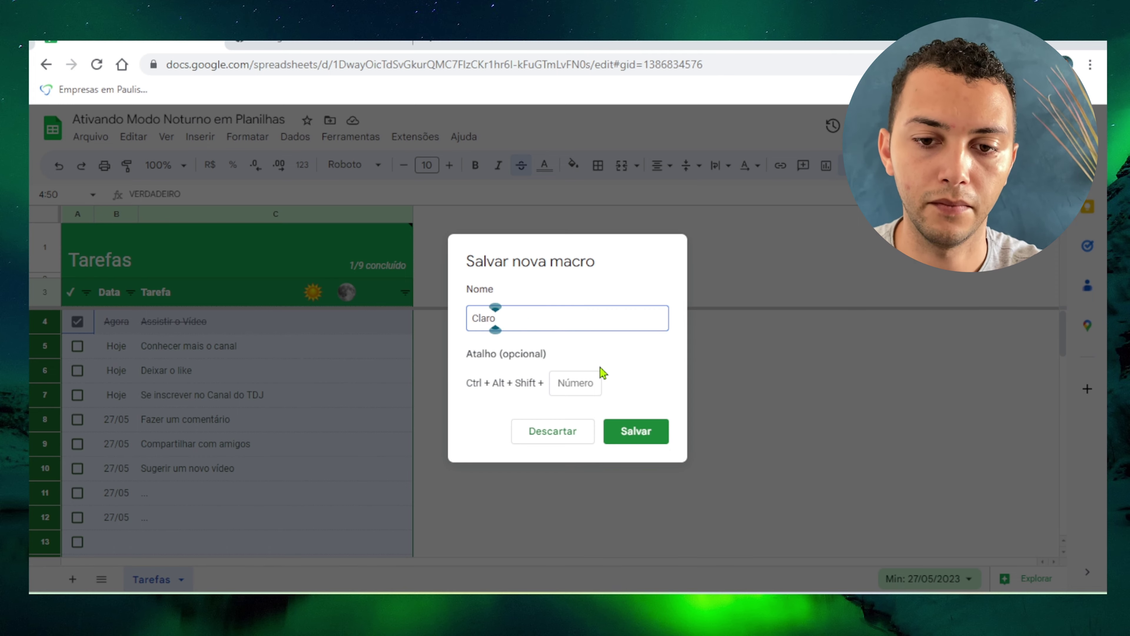
pyautogui.click(638, 431)
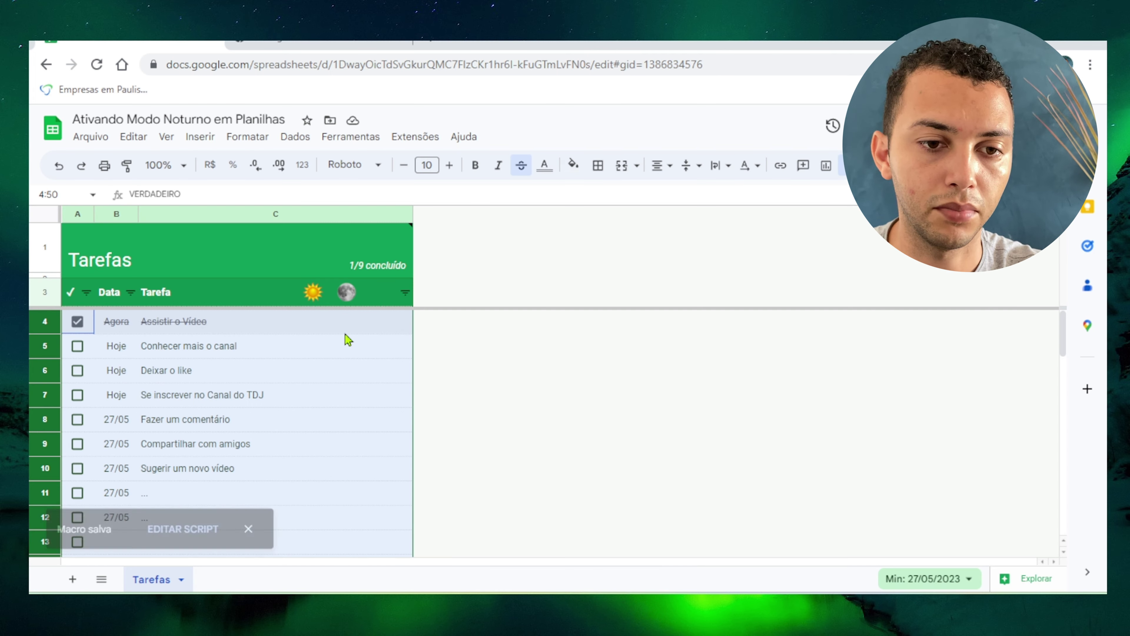
pyautogui.click(339, 347)
pyautogui.click(321, 258)
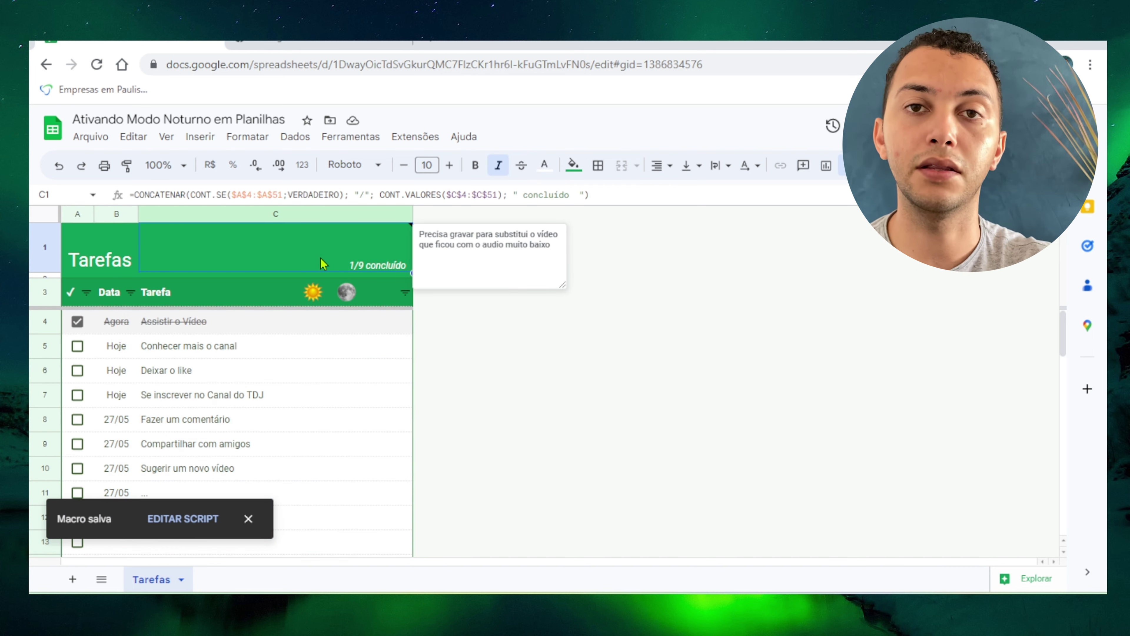
# Assign the script Claro to the sun icon in header row 3.
pyautogui.click(318, 292)
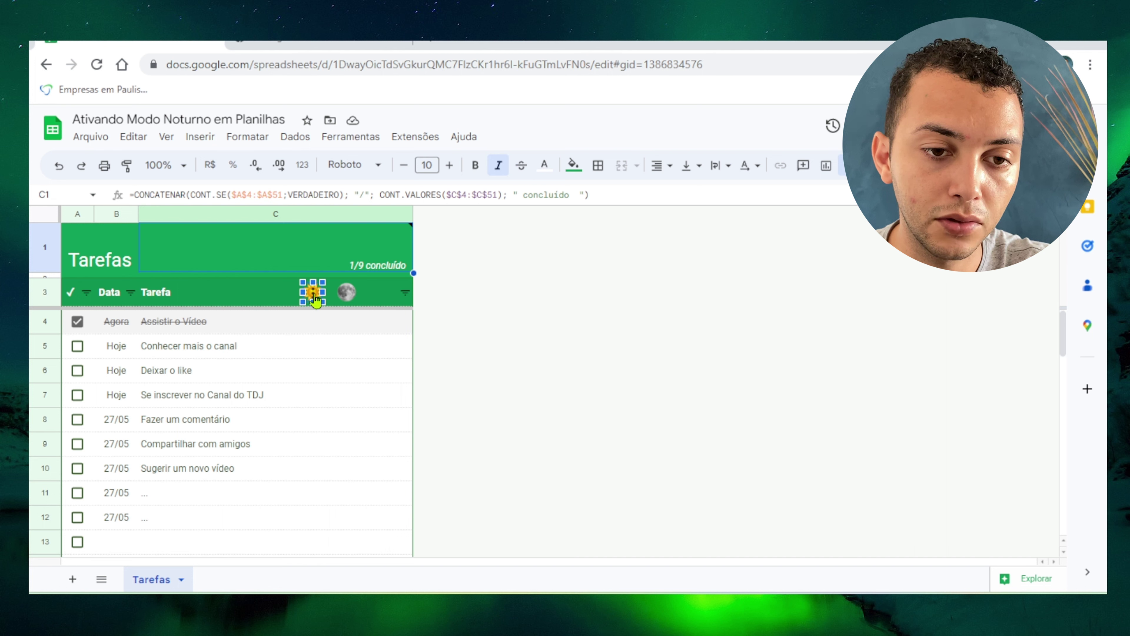
pyautogui.rightClick(314, 299)
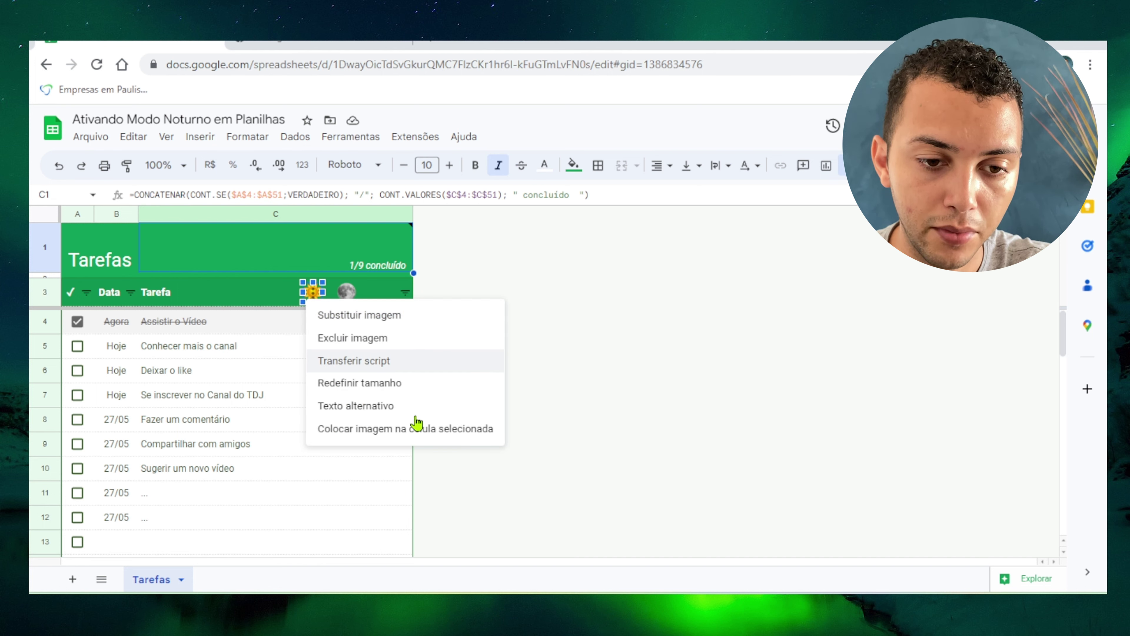
pyautogui.click(388, 361)
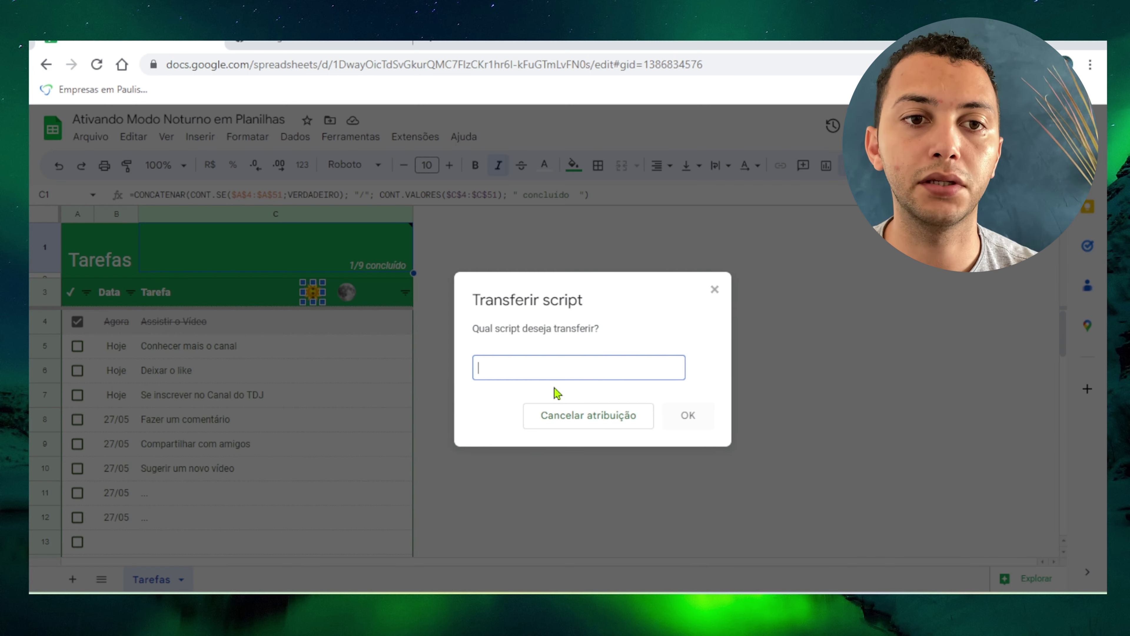
pyautogui.write('Claro')
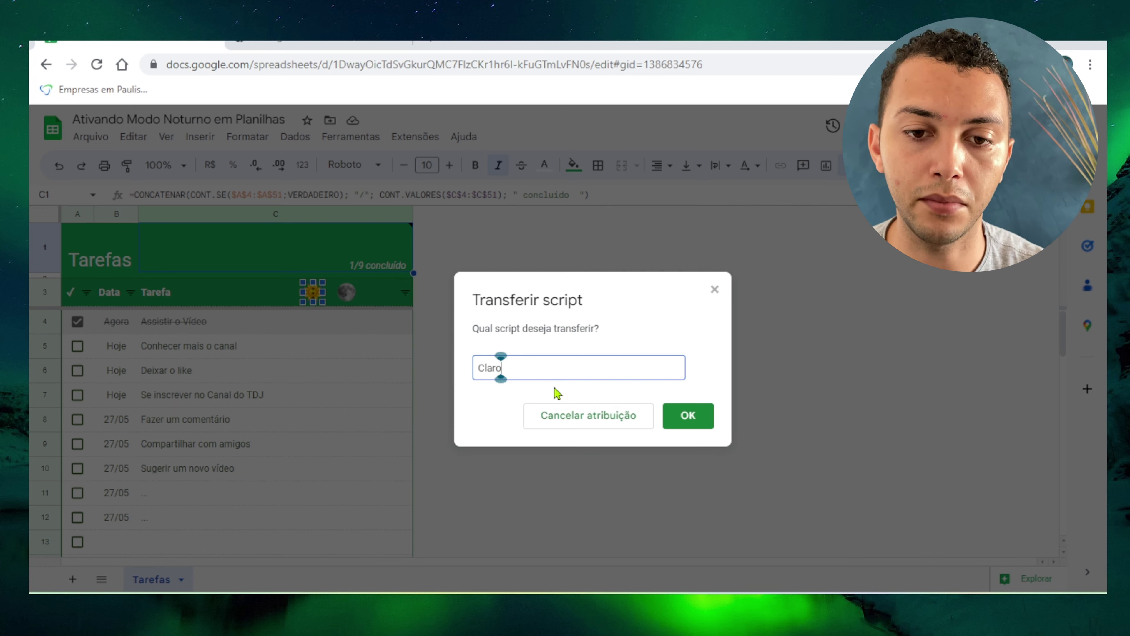
pyautogui.click(697, 419)
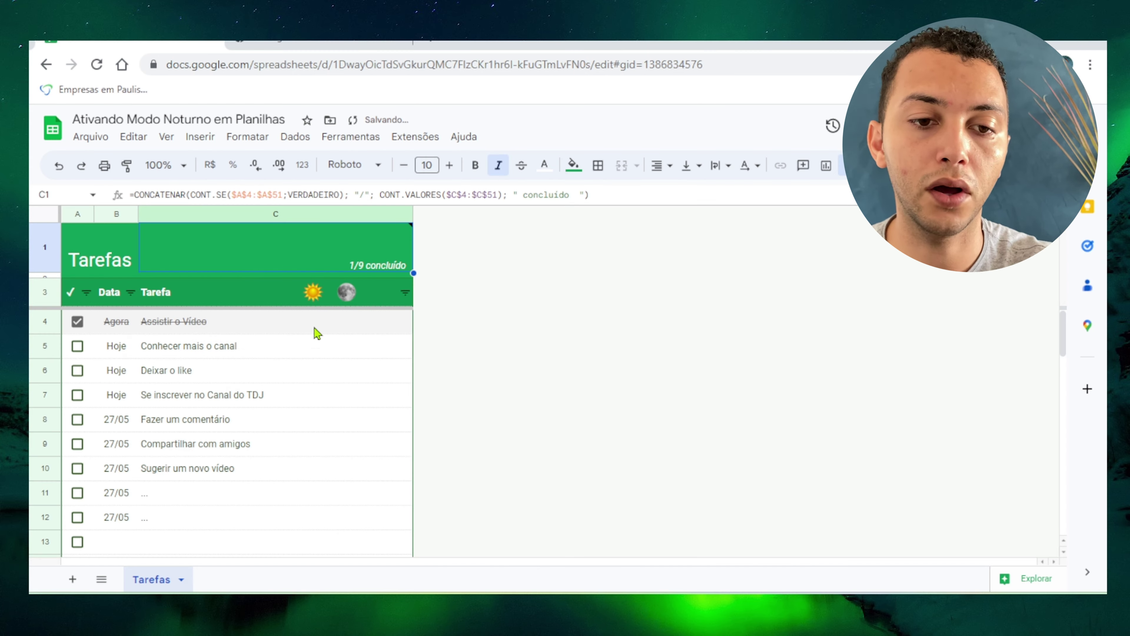
# Check the saved macro names and assign the script Escuro to the moon icon in header row 3.
pyautogui.click(426, 144)
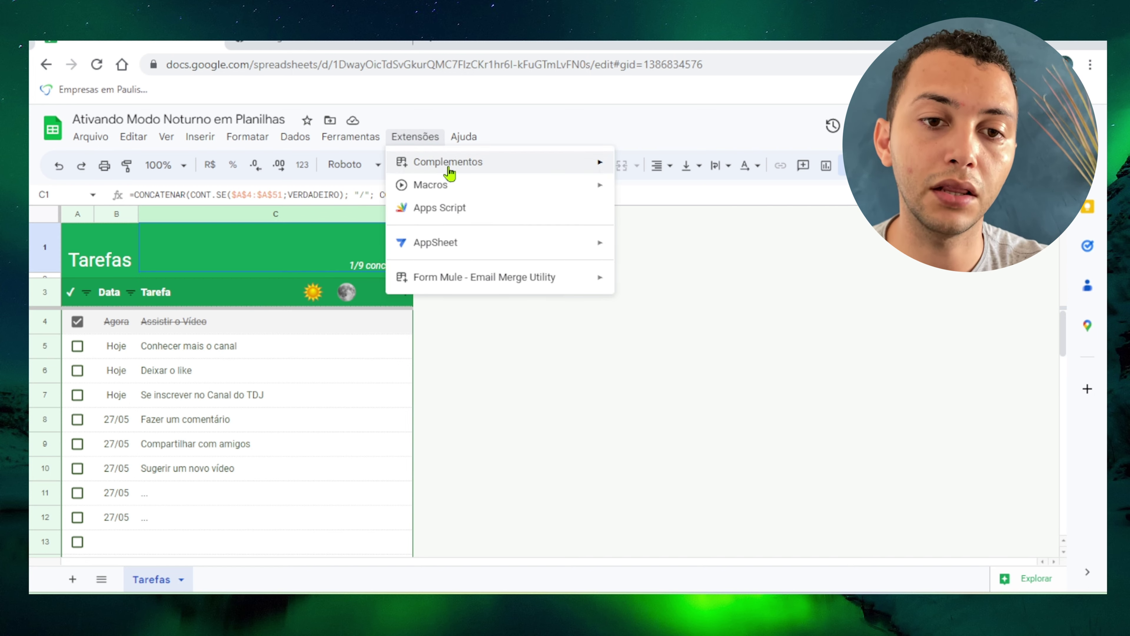
pyautogui.moveTo(521, 196)
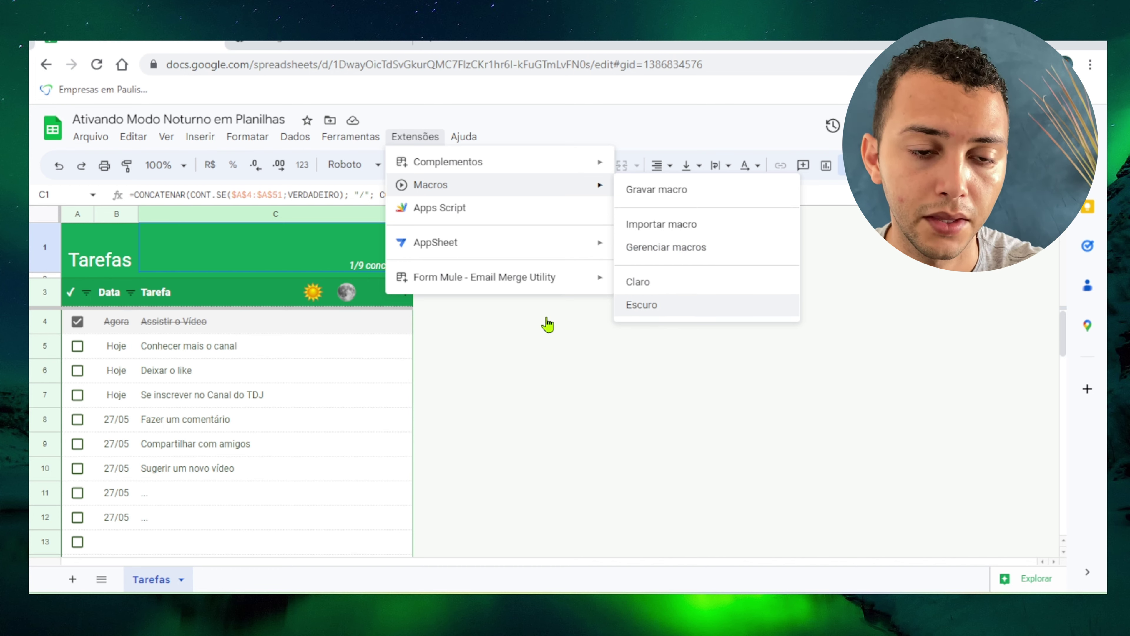
pyautogui.click(346, 294)
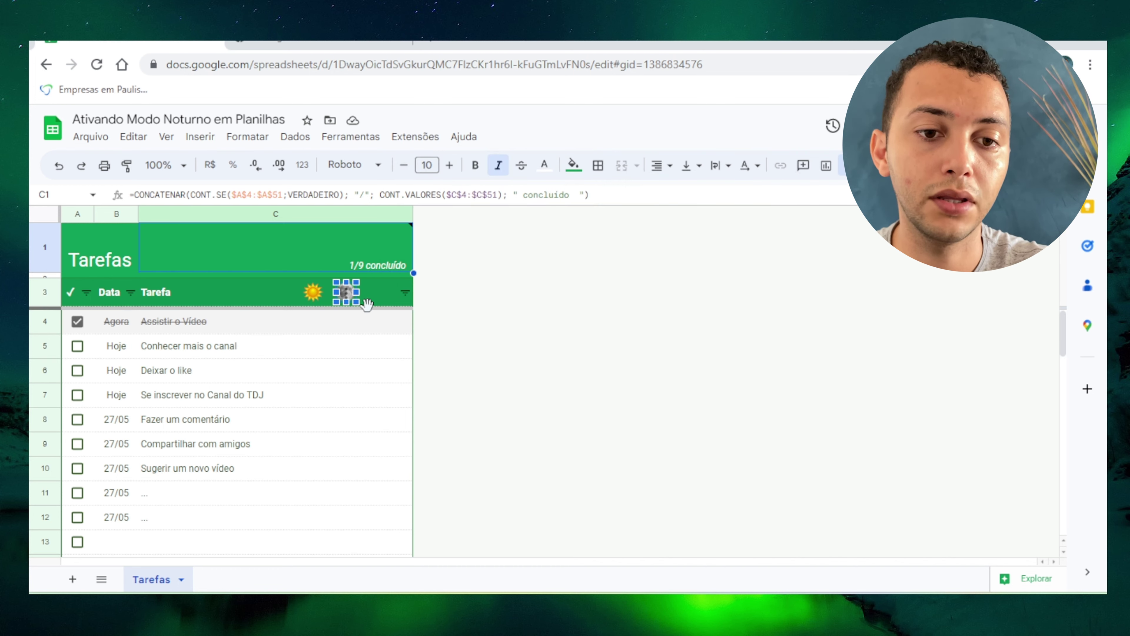
pyautogui.rightClick(346, 296)
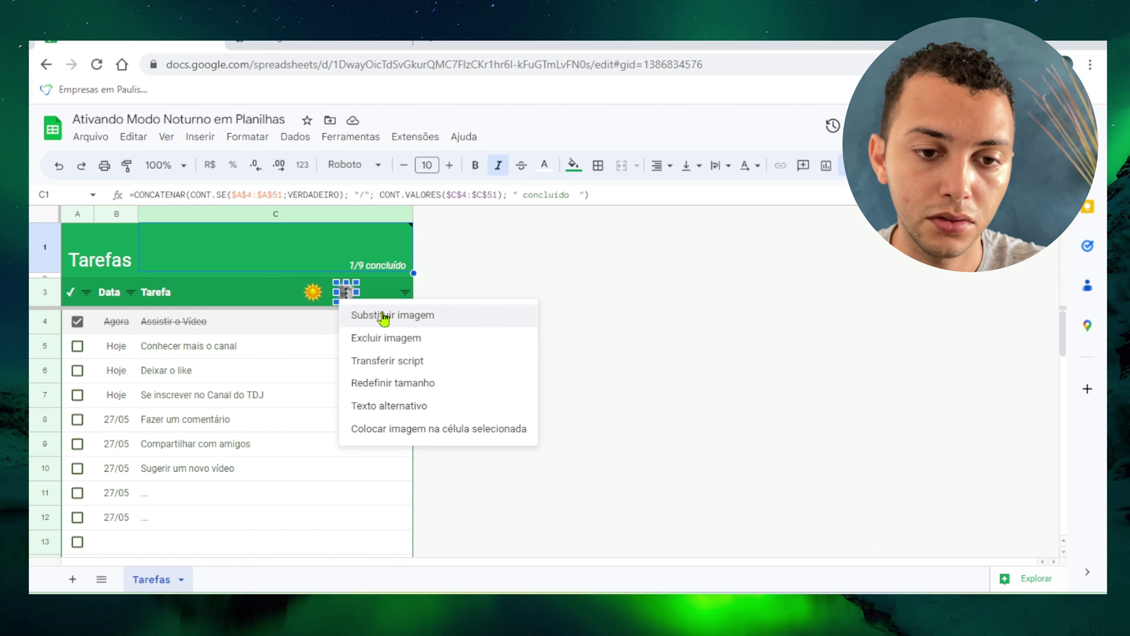
pyautogui.click(448, 367)
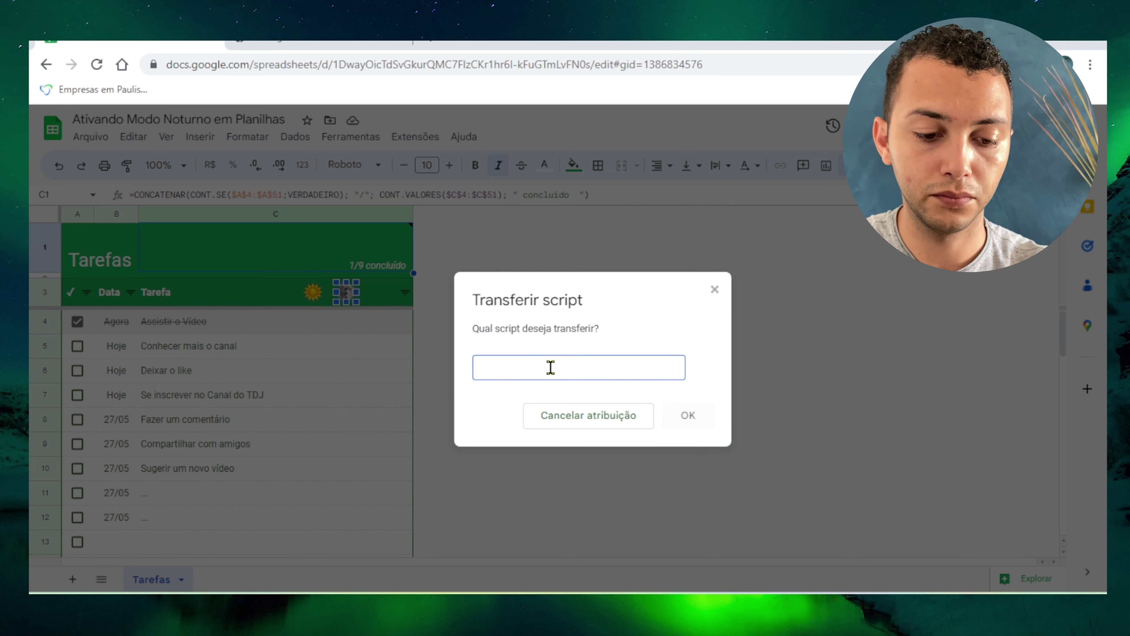
pyautogui.write('Escuro')
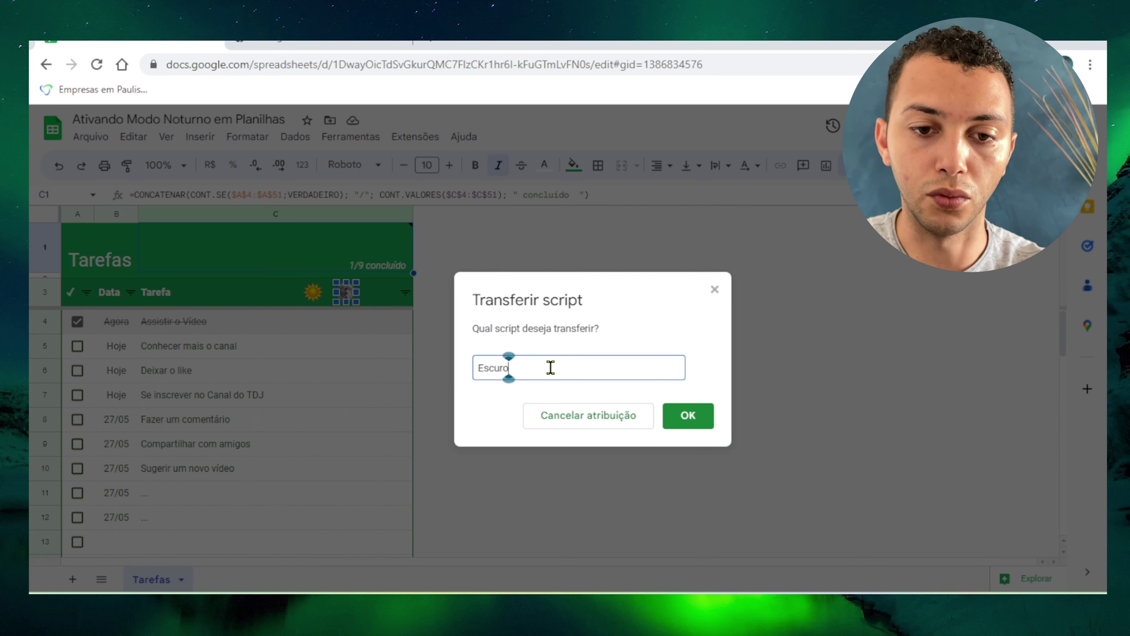
pyautogui.click(688, 418)
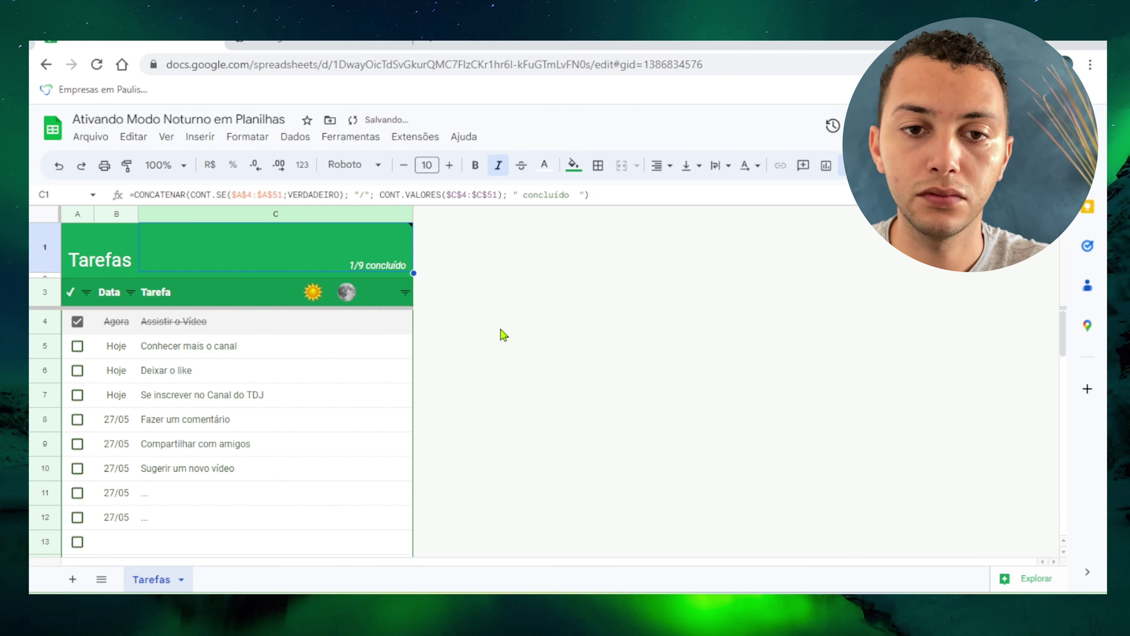
# Test both icons by running the dark mode from the moon and the light mode from the sun.
pyautogui.click(347, 296)
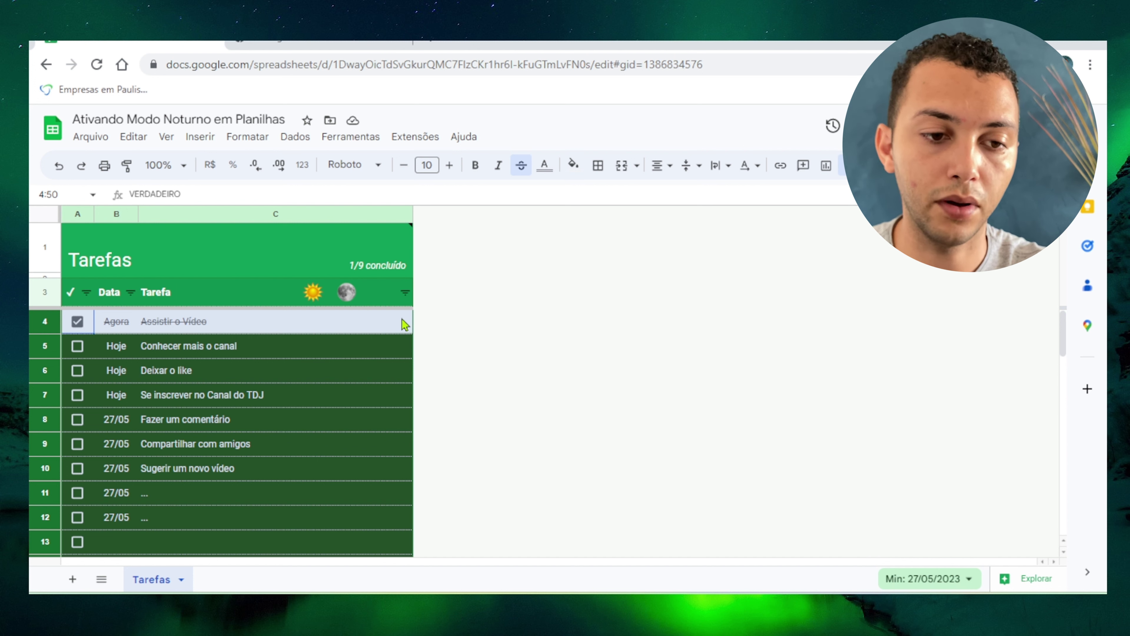
pyautogui.click(315, 295)
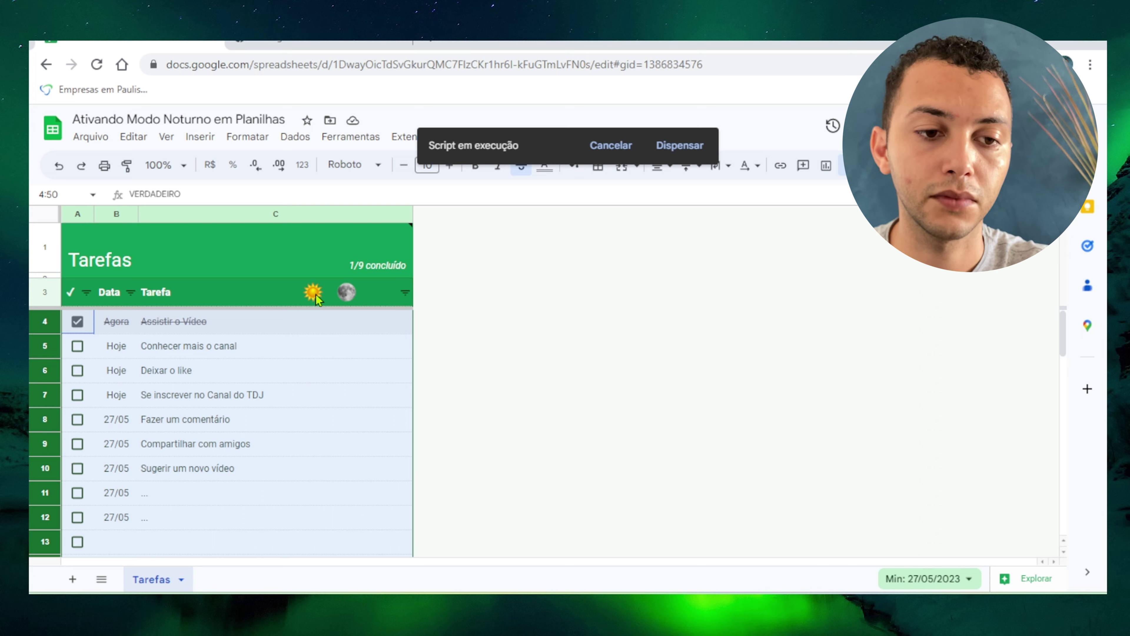
pyautogui.click(271, 248)
pyautogui.click(292, 349)
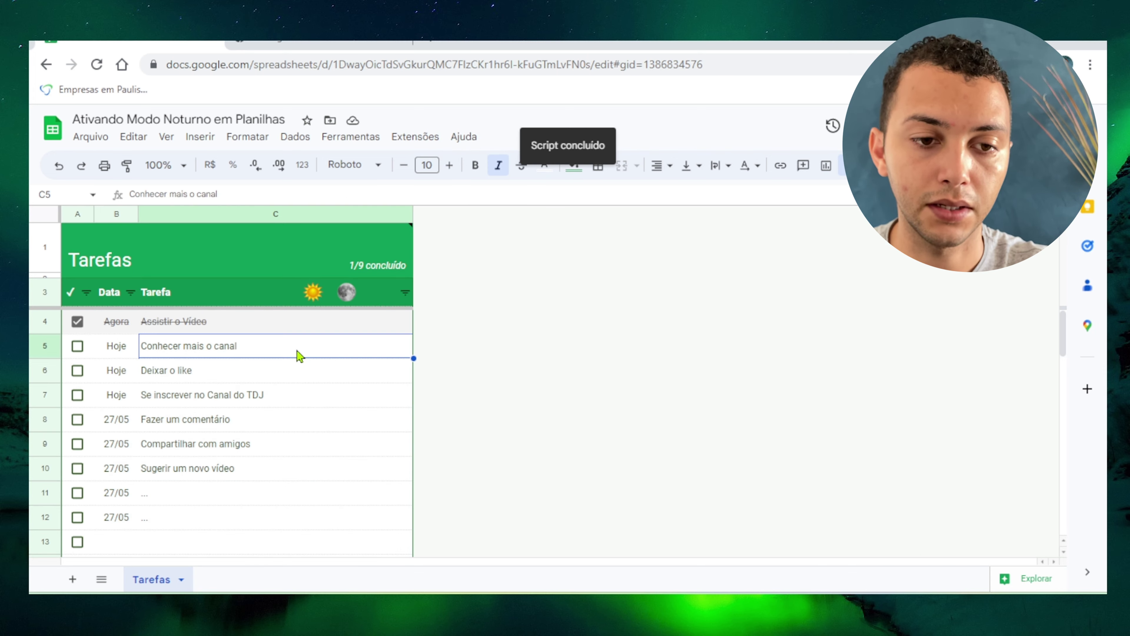